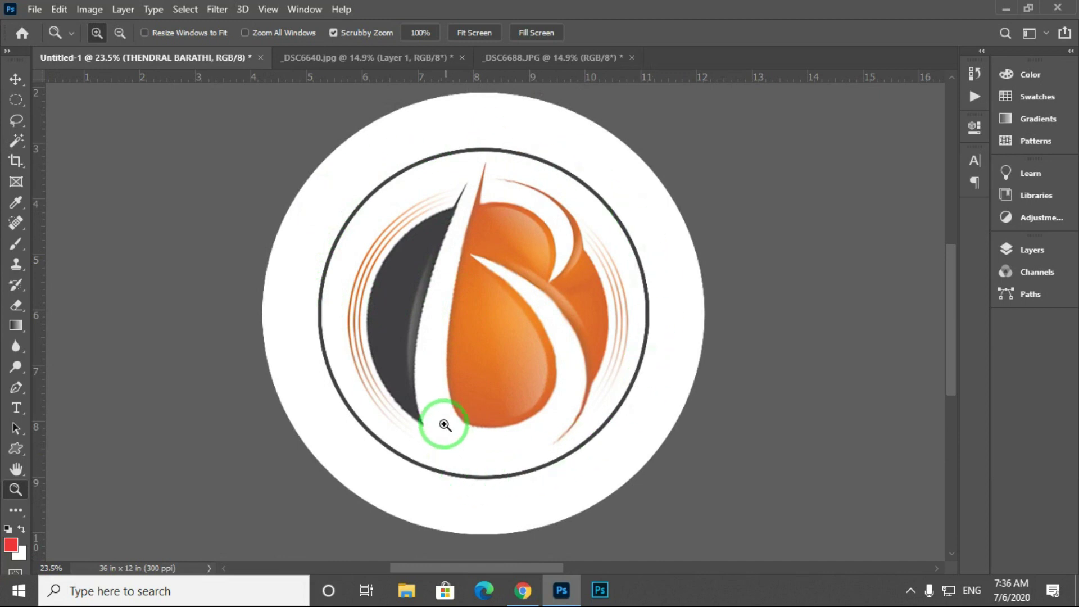
Step: Add a text layer above the logo reading 'THENDRAL BARATHI'
drag(457, 265, 438, 286)
click(17, 407)
click(266, 138)
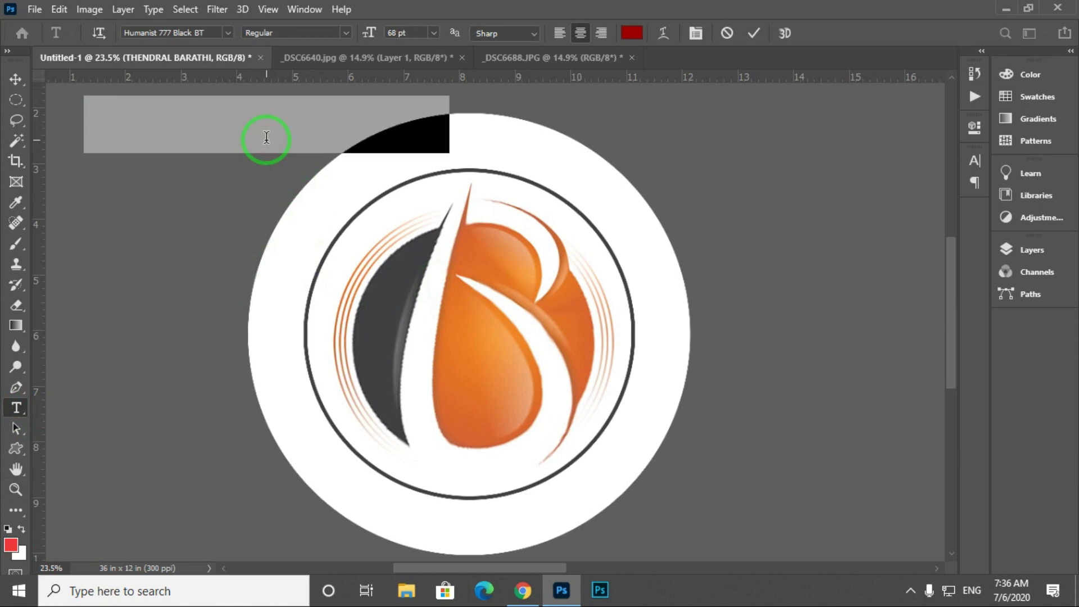
click(266, 137)
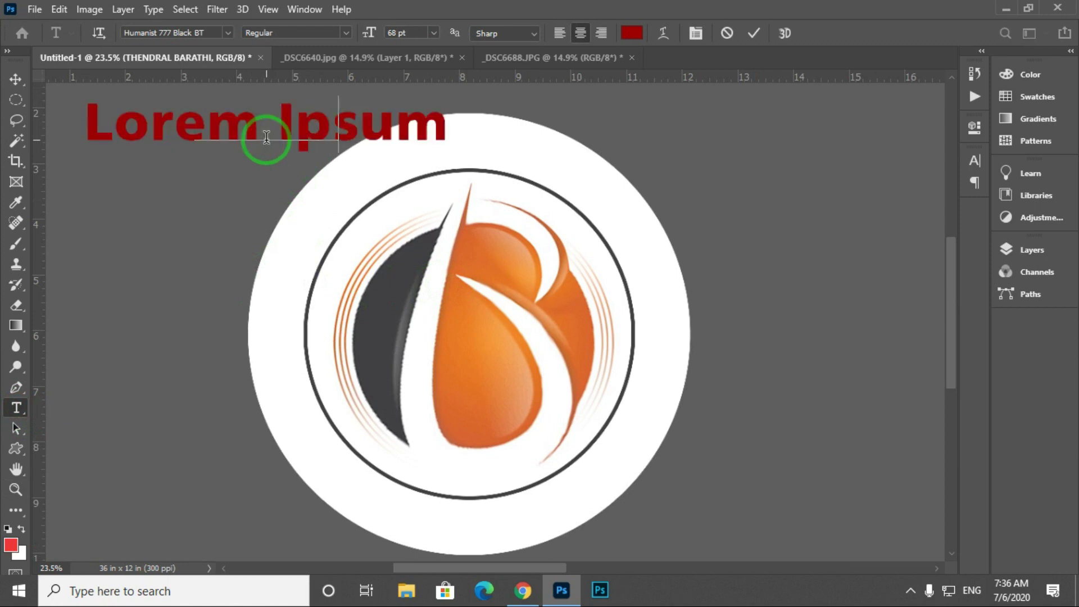
text(THENDRAL)
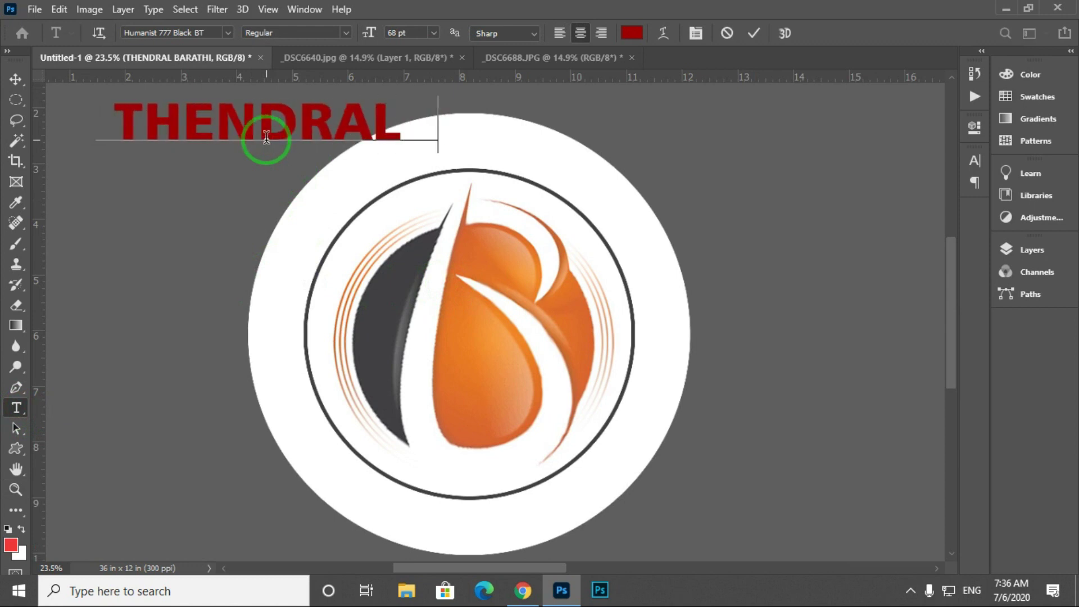
text( BARATHI)
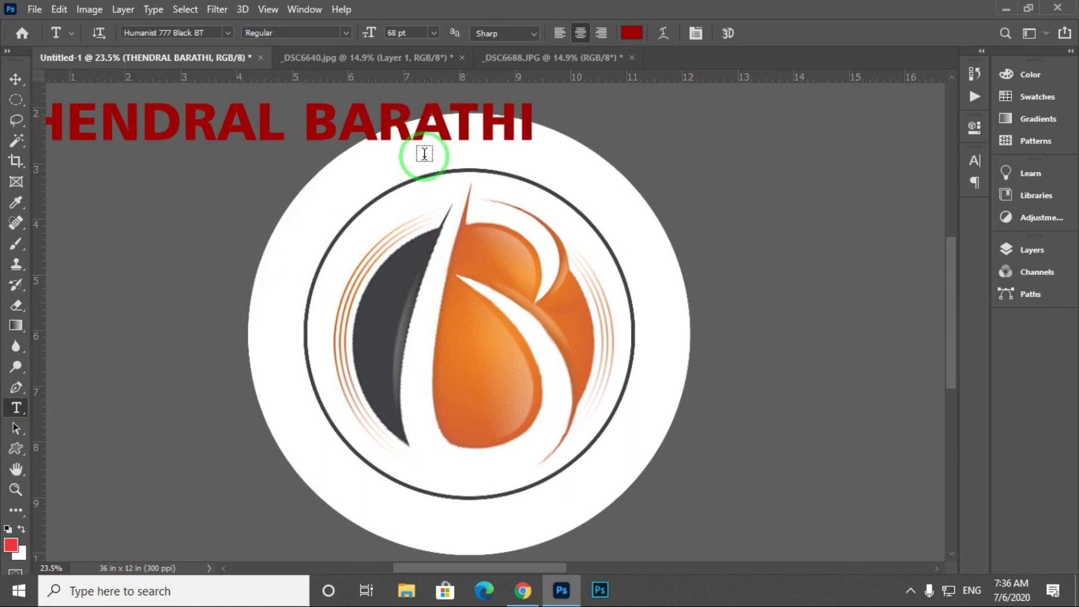
text(v)
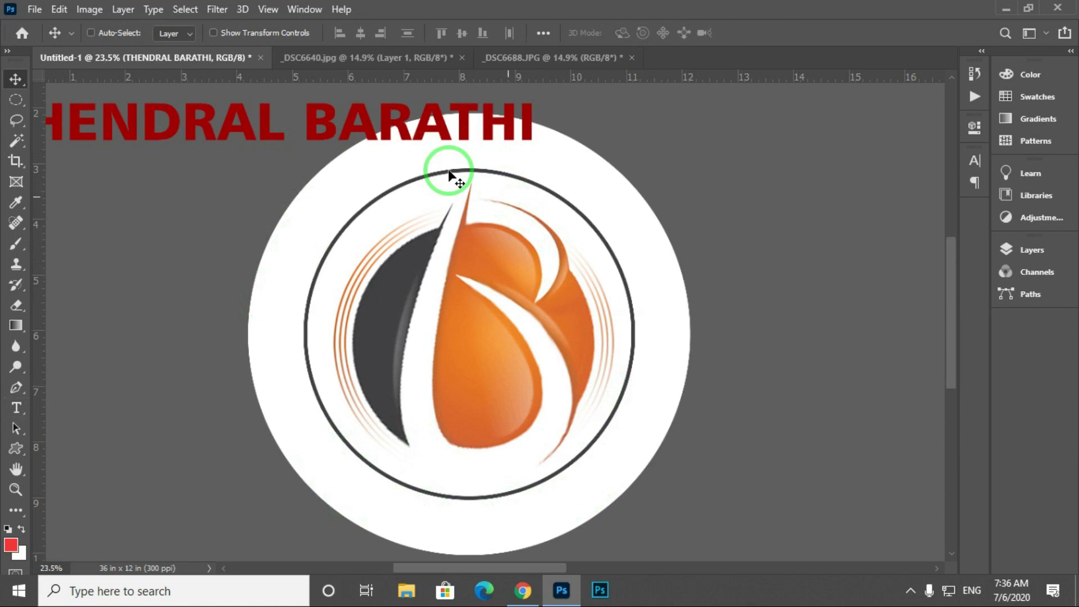
Step: Drag the THENDRAL BARATHI text so it sits centred over the logo's top
drag(429, 138, 609, 166)
drag(499, 200, 498, 200)
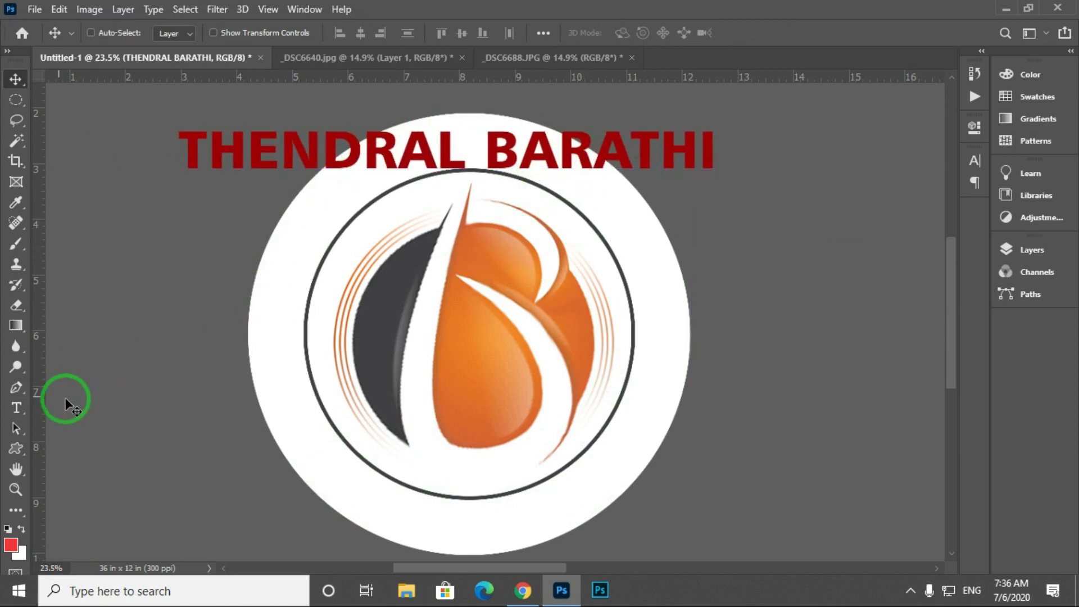
click(17, 409)
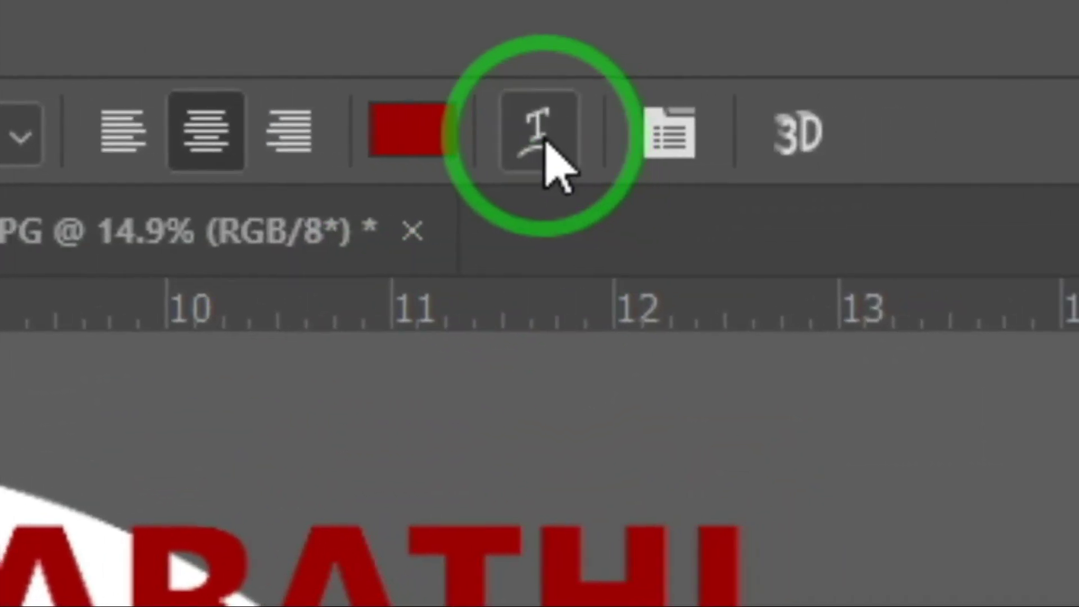
Step: Warp the THENDRAL BARATHI text with the Arc style at +72% bend over the logo
click(545, 140)
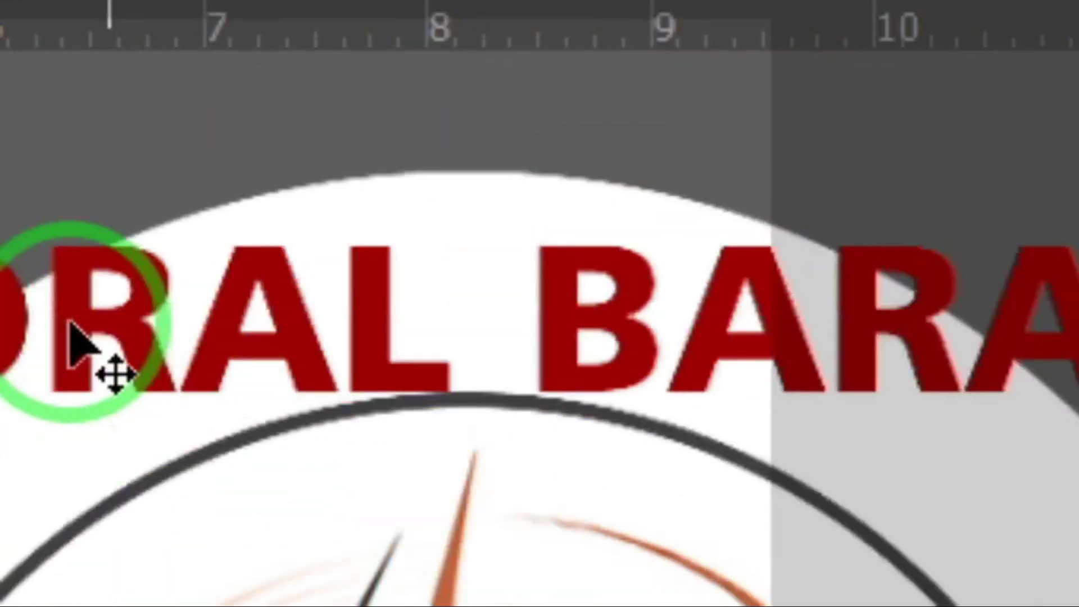
click(542, 309)
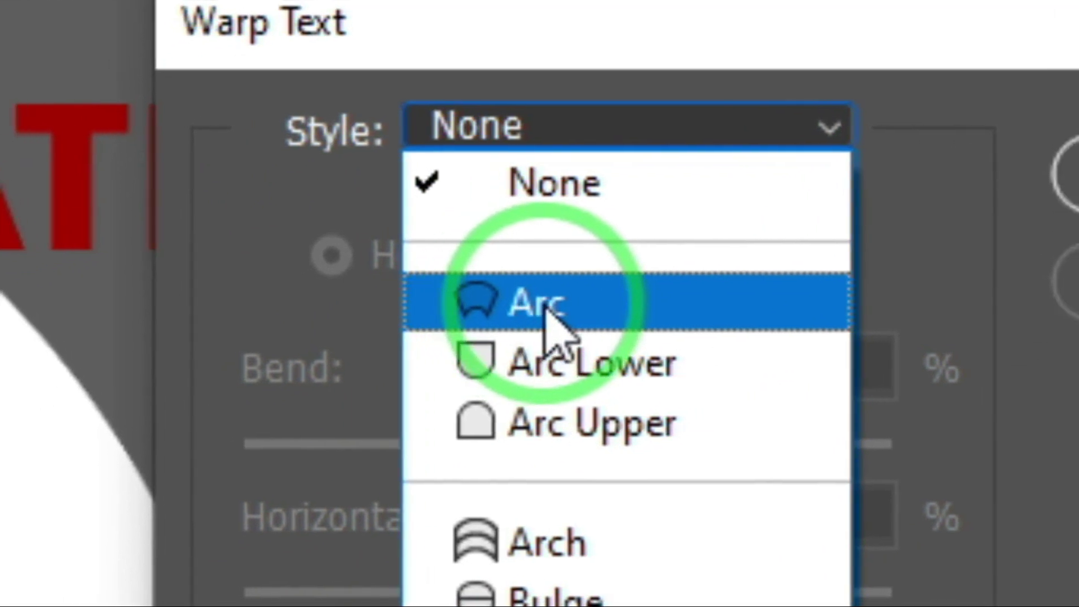
click(545, 308)
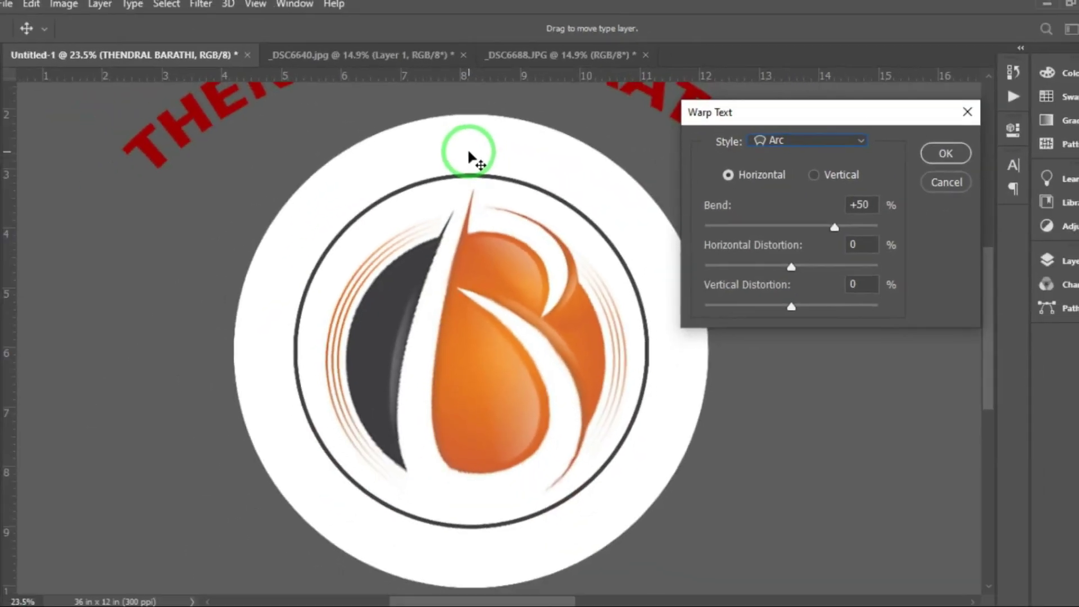
drag(806, 220, 813, 220)
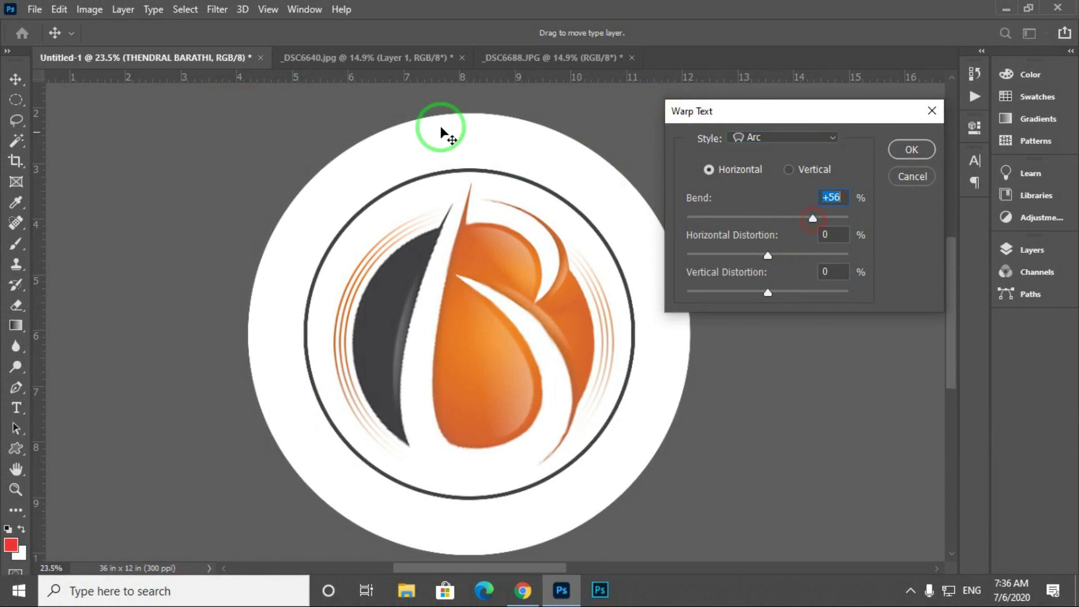
drag(228, 106, 232, 202)
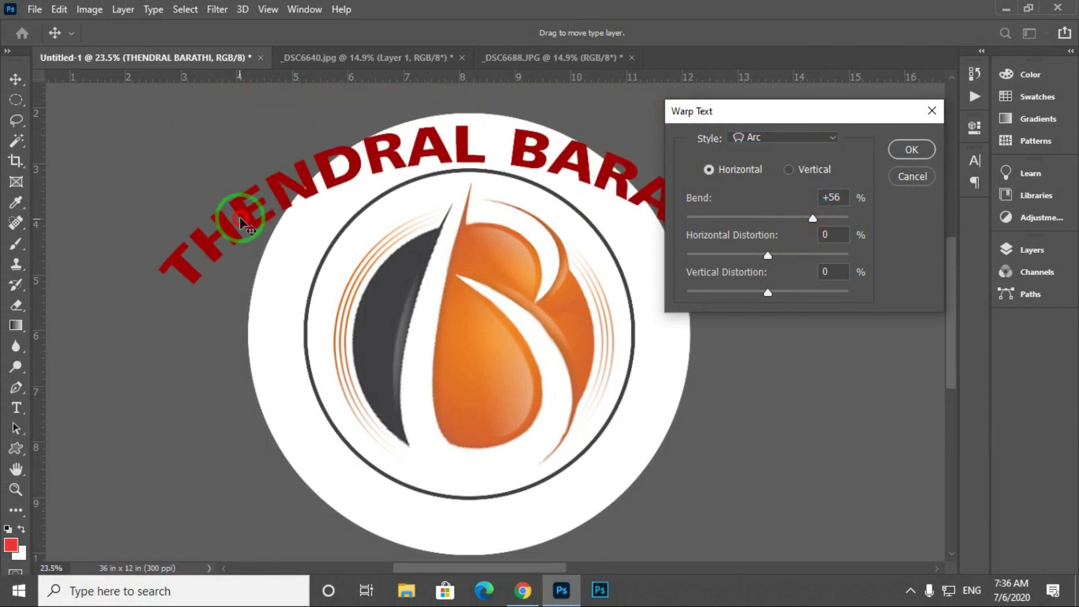
click(824, 218)
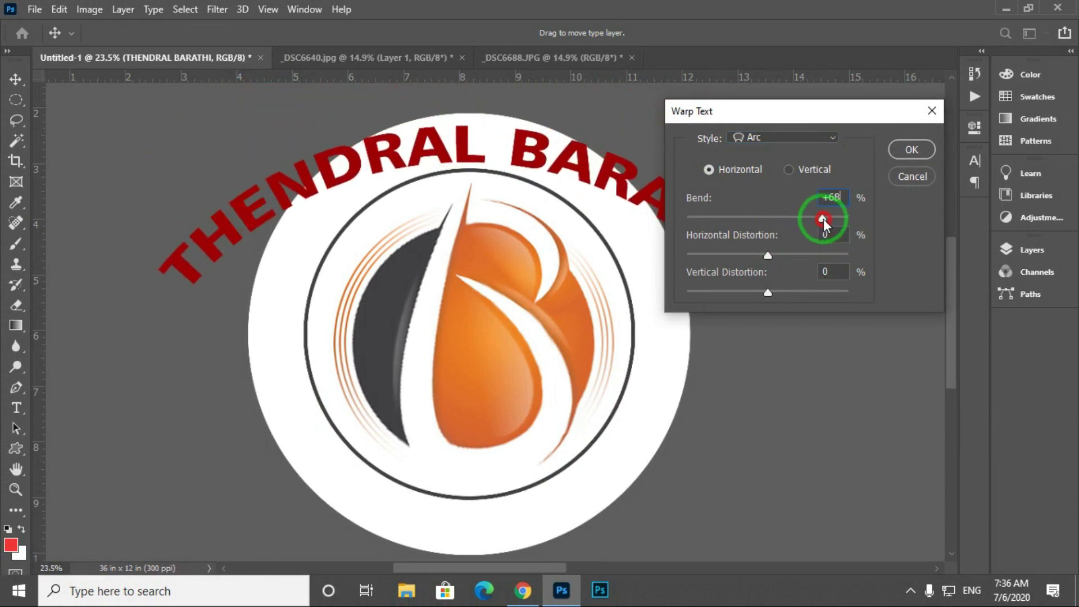
drag(824, 219, 825, 218)
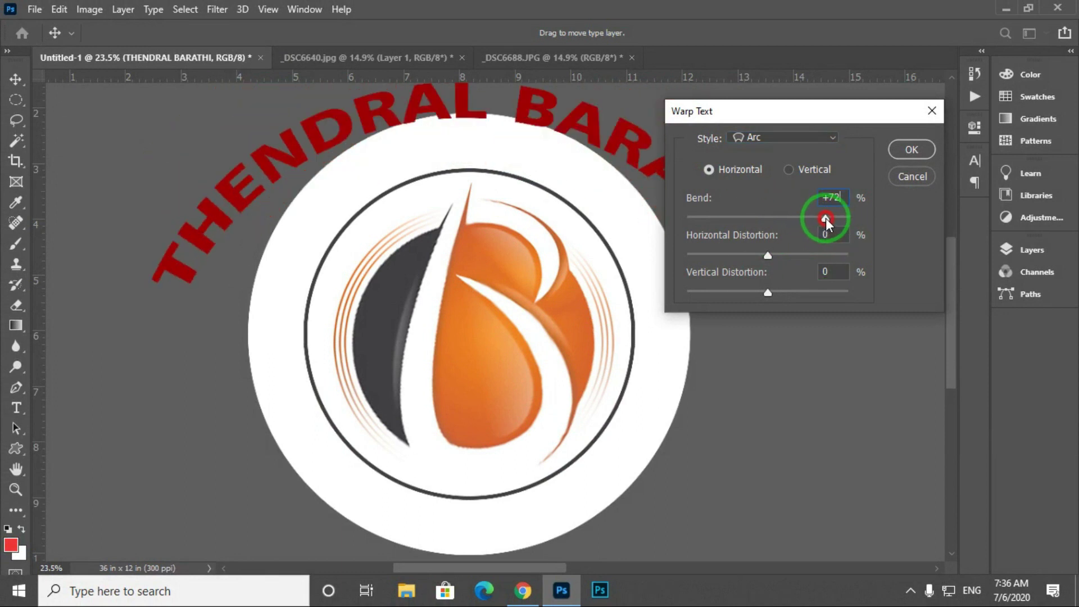
click(911, 151)
drag(633, 121, 651, 168)
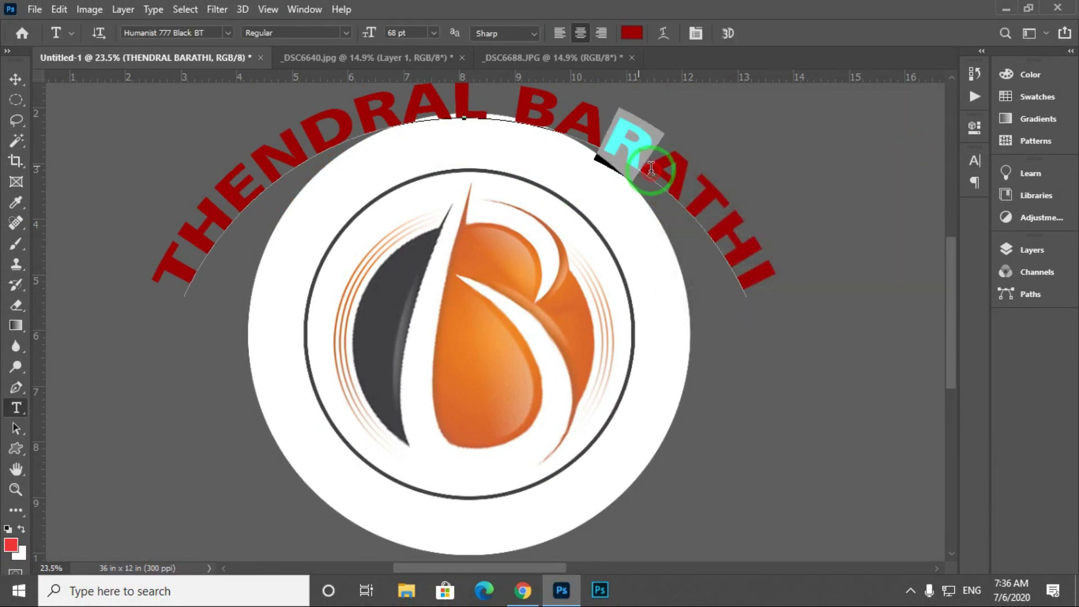
Step: Commit the arched text and scale it to about 55% inside the white circle's rim
key(ctrl+Return)
key(v)
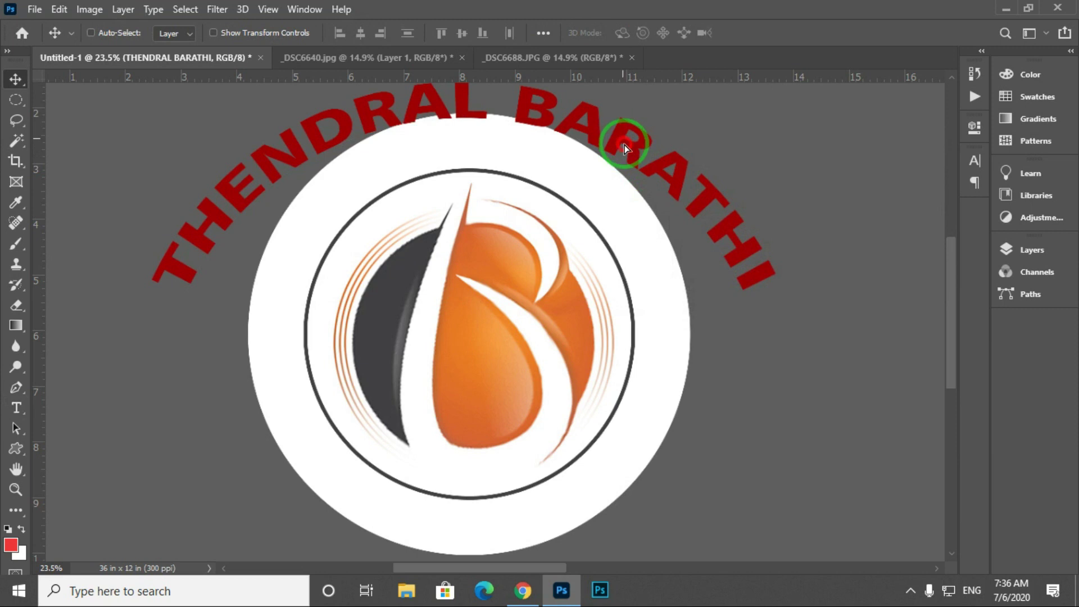
drag(624, 144, 649, 172)
key(ctrl+t)
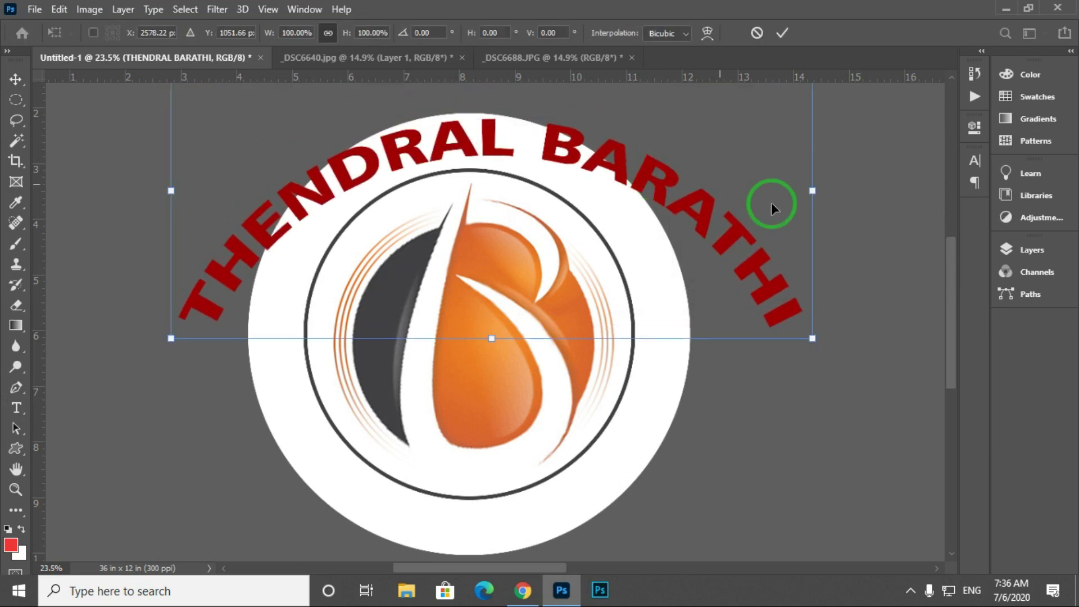
drag(812, 337, 776, 334)
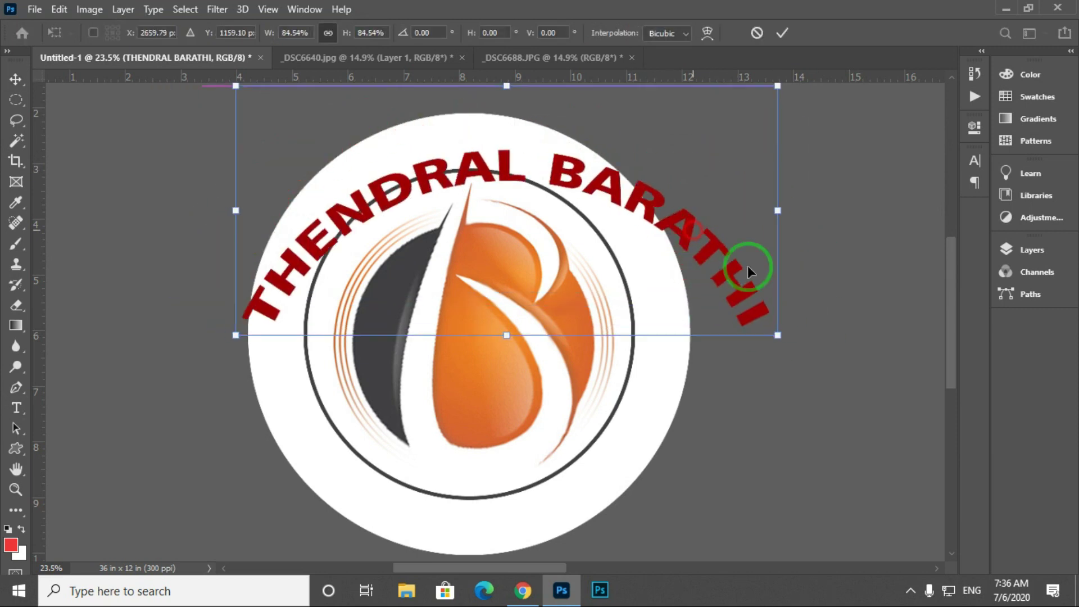
drag(748, 271, 645, 198)
drag(272, 260, 298, 260)
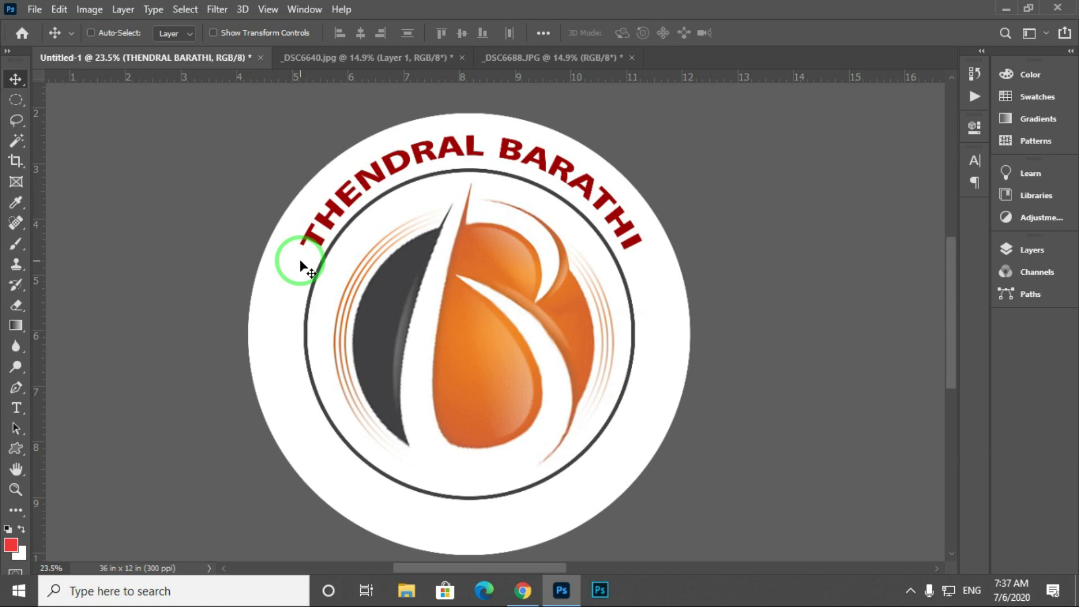
drag(657, 306, 48, 306)
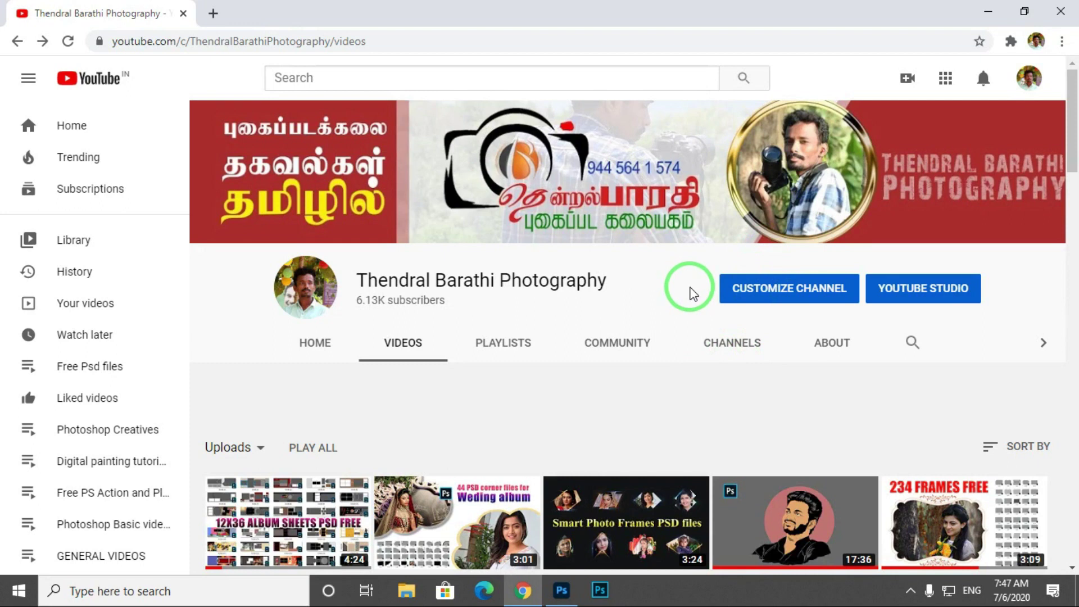
Step: Scroll through the channel's uploaded videos, then minimize Chrome and return to Photoshop
scroll(663, 288, down, 3)
scroll(665, 289, down, 3)
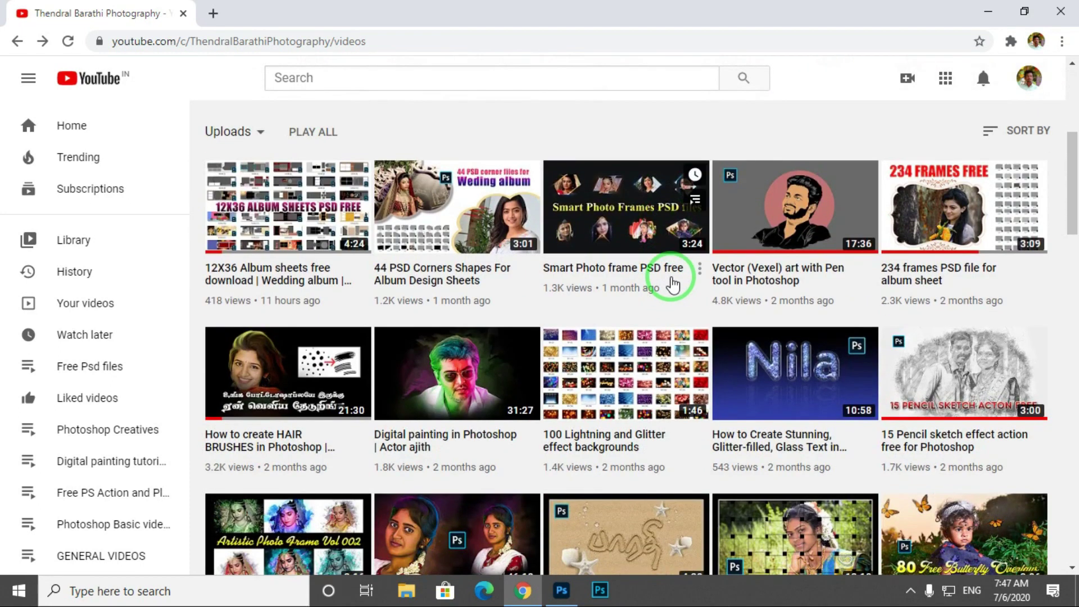
scroll(673, 284, up, 3)
scroll(673, 284, up, 3)
scroll(674, 283, down, 1)
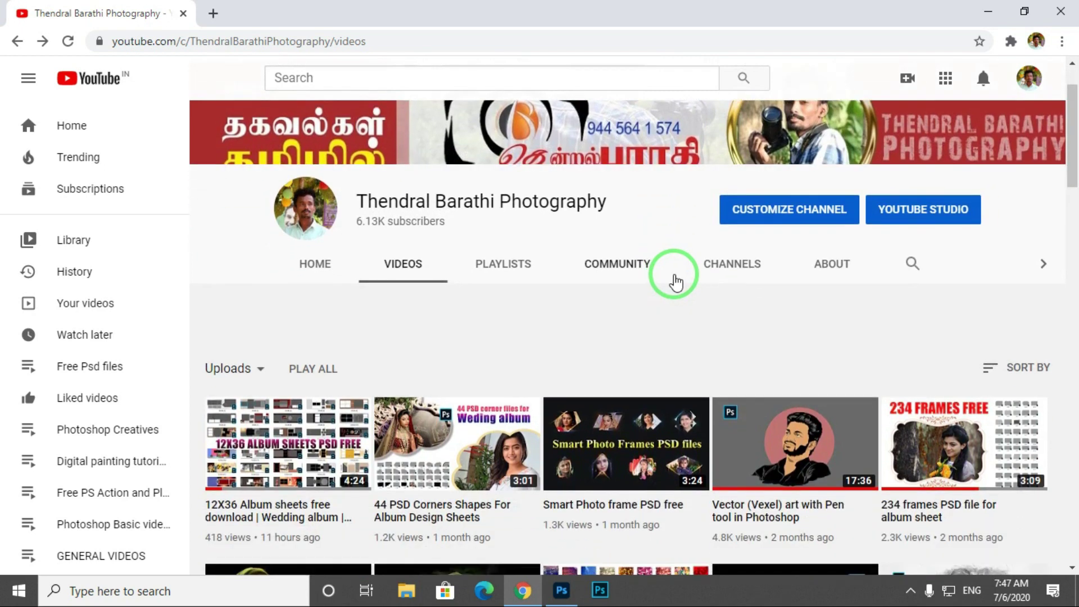
scroll(561, 354, down, 3)
scroll(563, 358, down, 4)
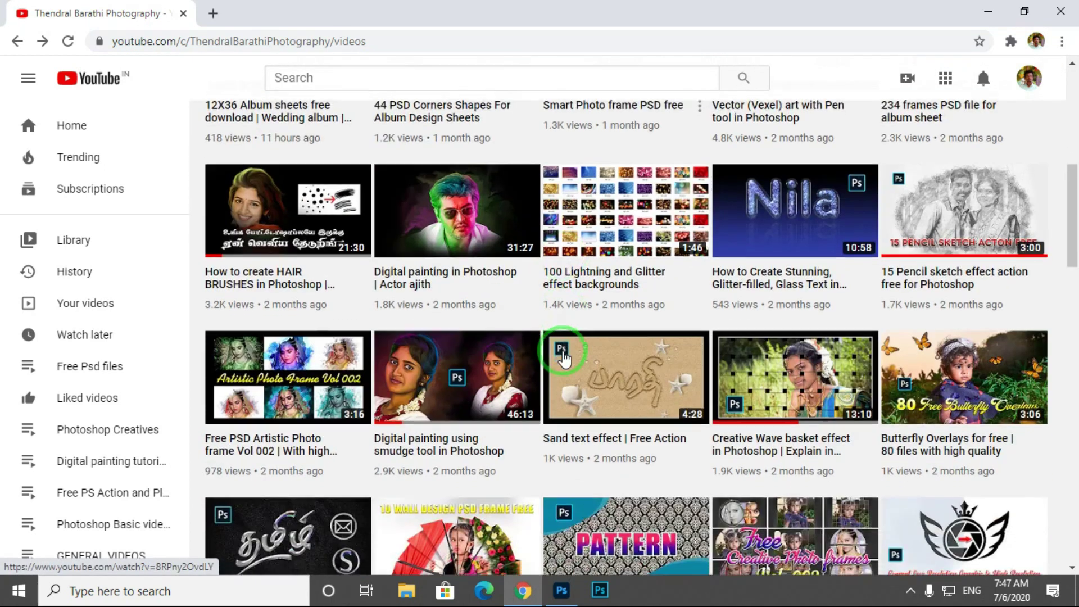
scroll(564, 358, down, 6)
scroll(563, 358, down, 4)
scroll(564, 358, down, 8)
scroll(565, 359, down, 2)
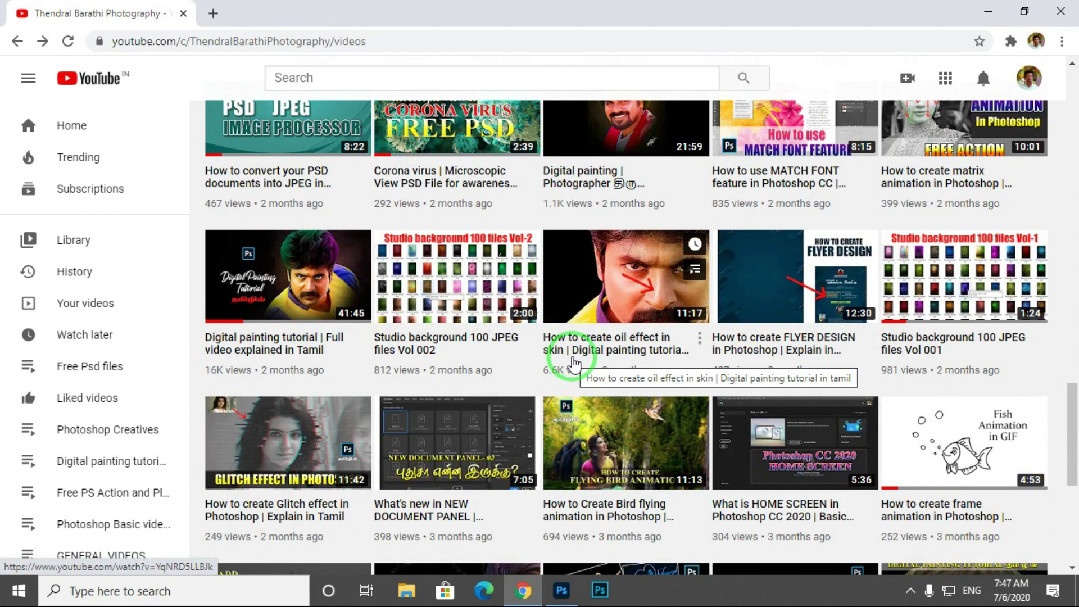
click(999, 7)
click(561, 590)
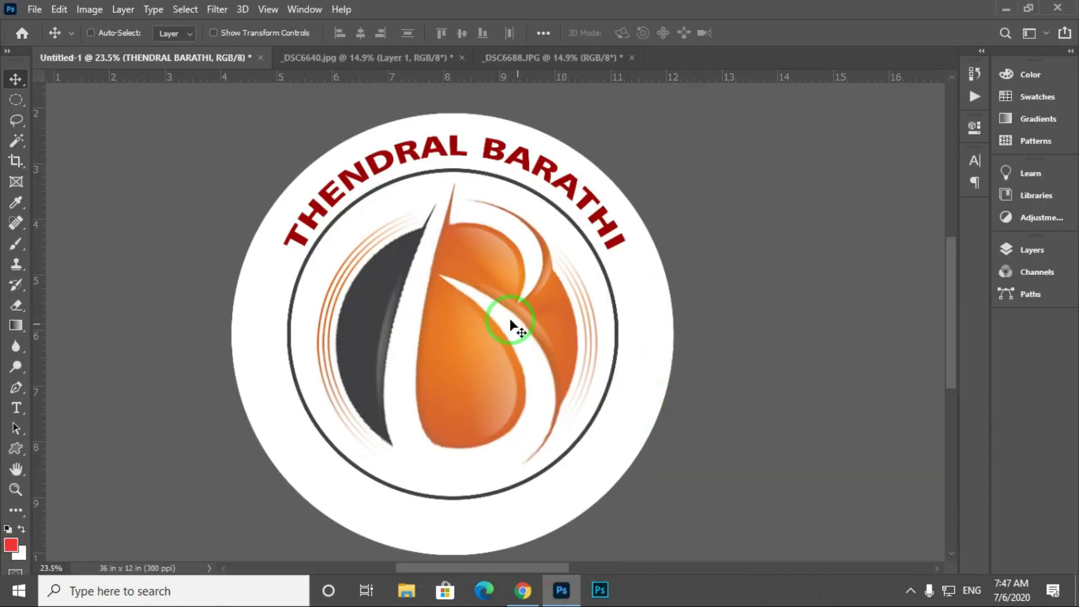
right_click(377, 180)
click(390, 193)
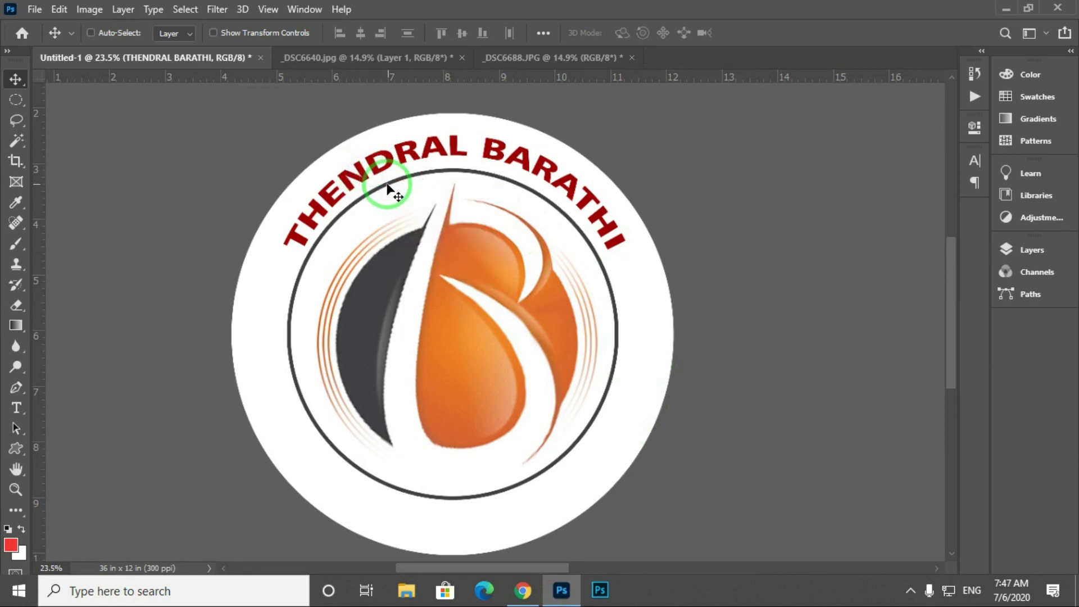
key(Delete)
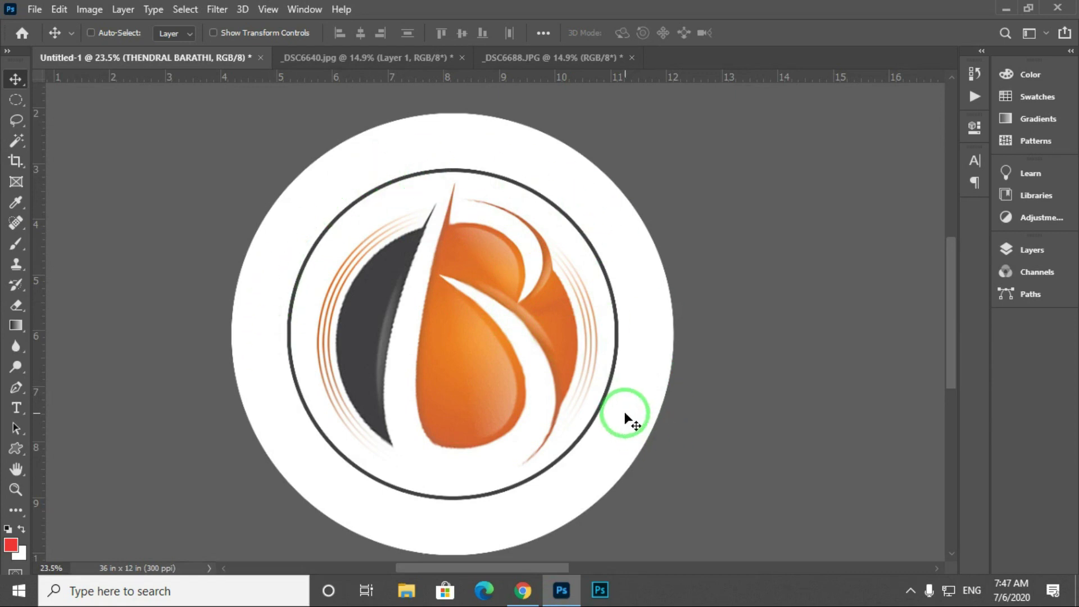
click(19, 409)
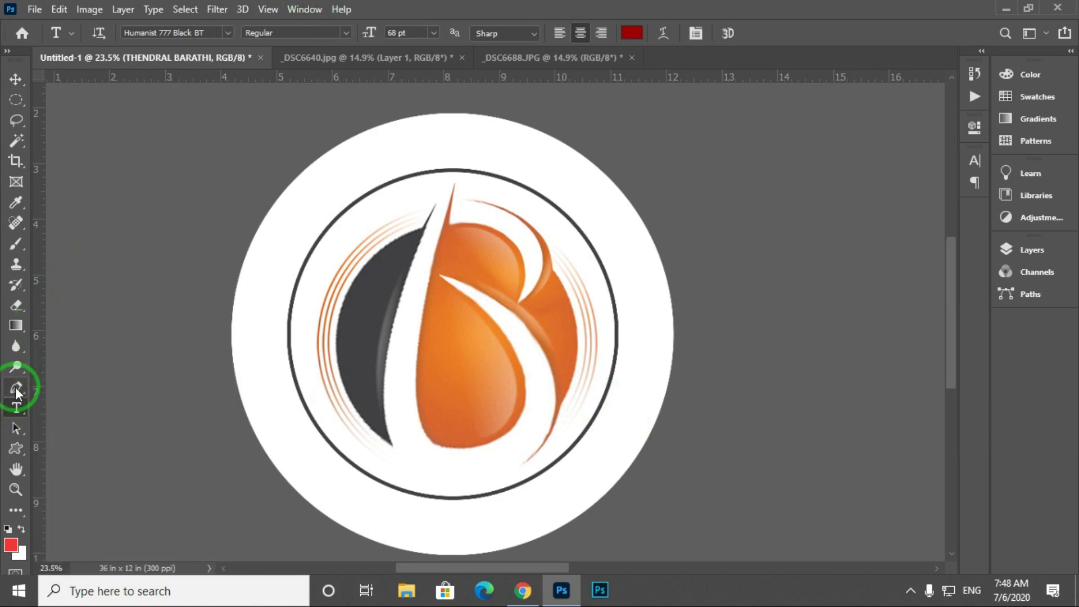
Step: Draw a closed wavy Pen path of about ten anchors right of the logo
click(17, 388)
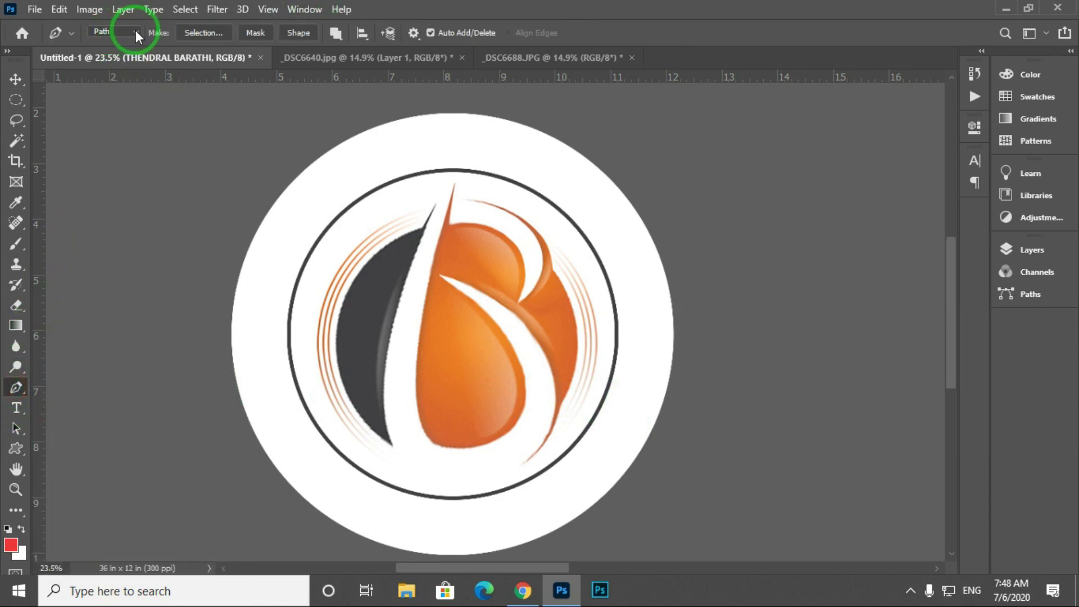
drag(629, 243, 344, 252)
click(463, 240)
drag(638, 194, 711, 189)
drag(820, 271, 835, 296)
drag(759, 376, 735, 411)
drag(634, 447, 584, 452)
click(518, 428)
click(474, 364)
click(471, 302)
click(462, 243)
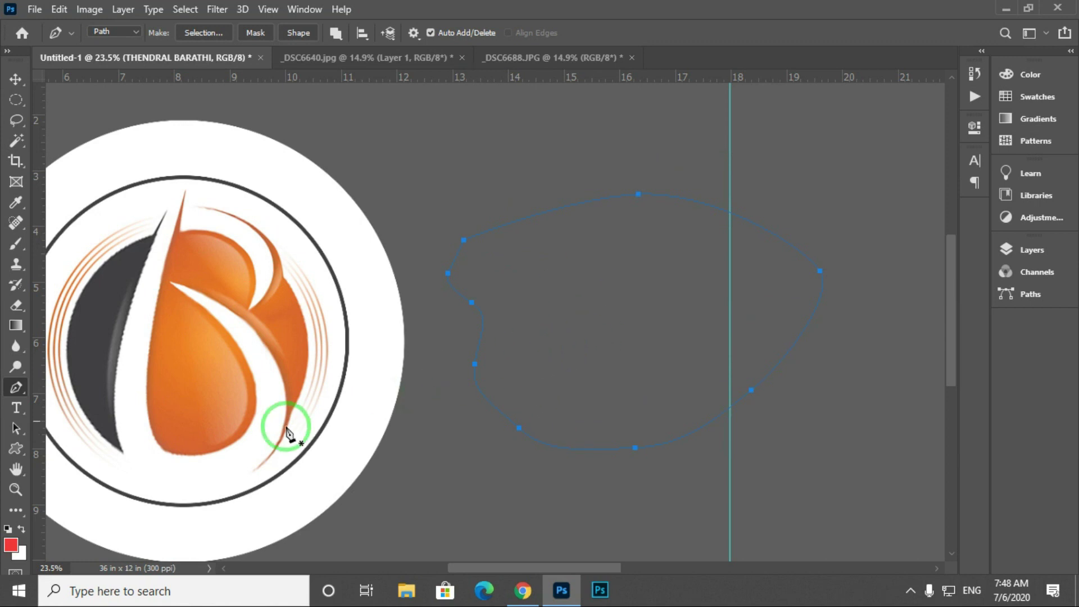
Step: Add placeholder type flowing along the wavy path, then end the text edit
click(16, 409)
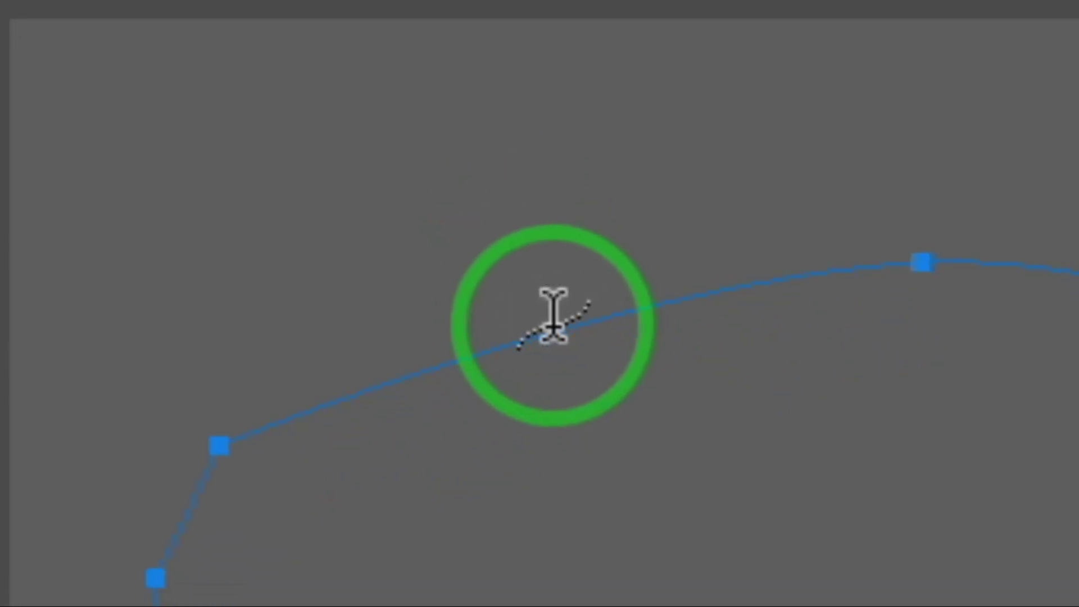
click(542, 303)
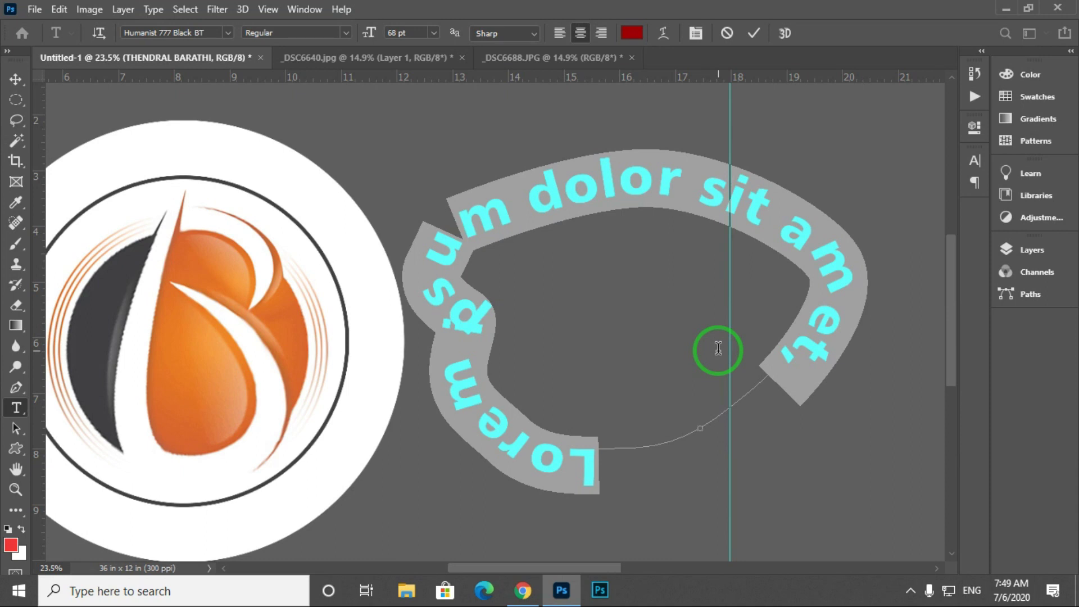
key(ctrl+Return)
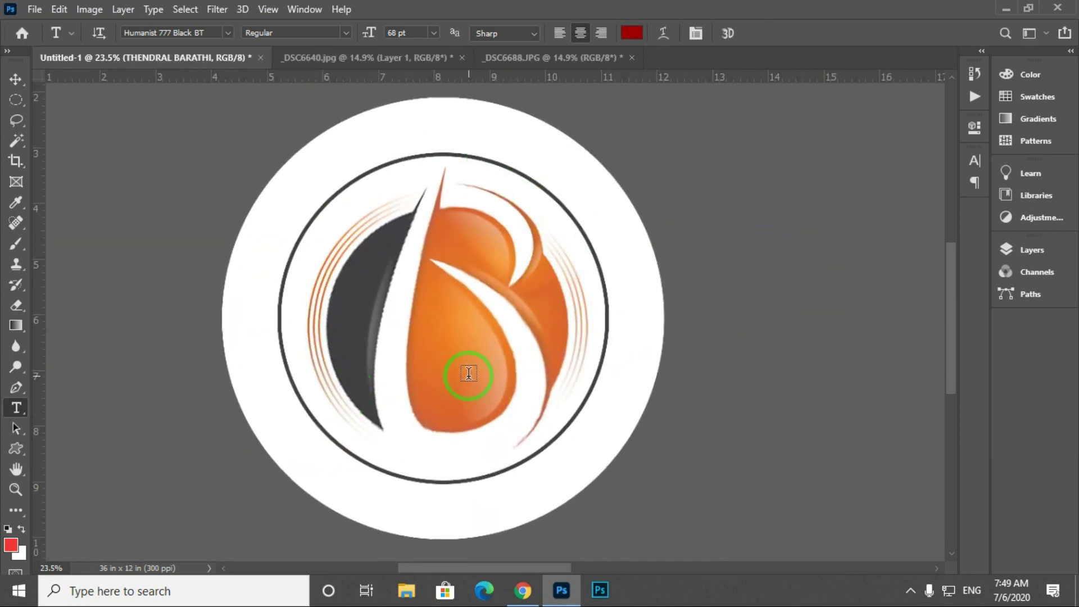
Step: Draw a 1940 px circular Ellipse path around the logo and centre it
click(18, 453)
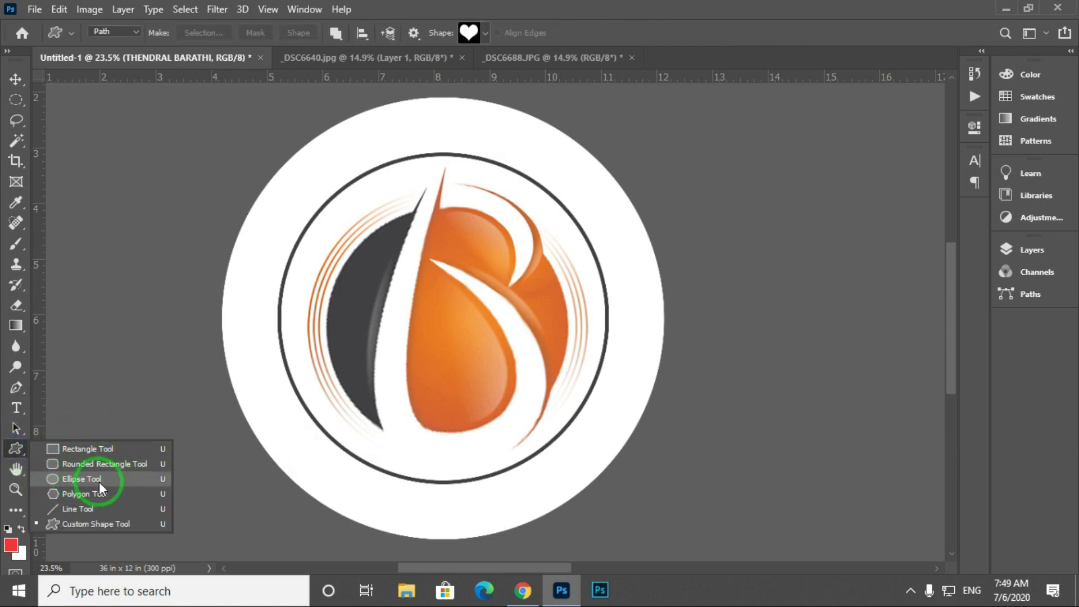
click(85, 477)
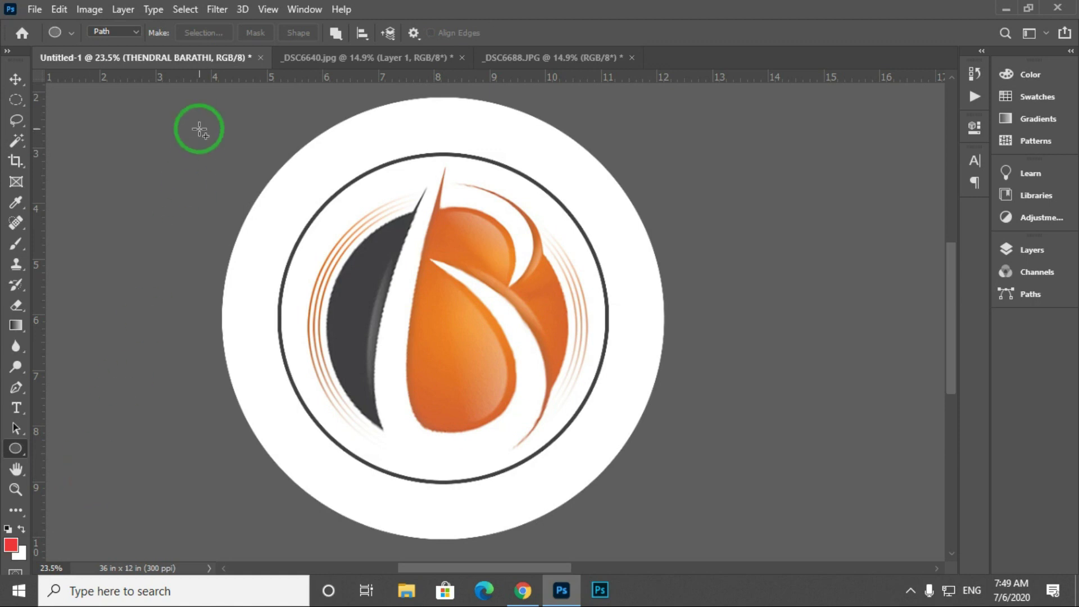
drag(313, 159, 588, 479)
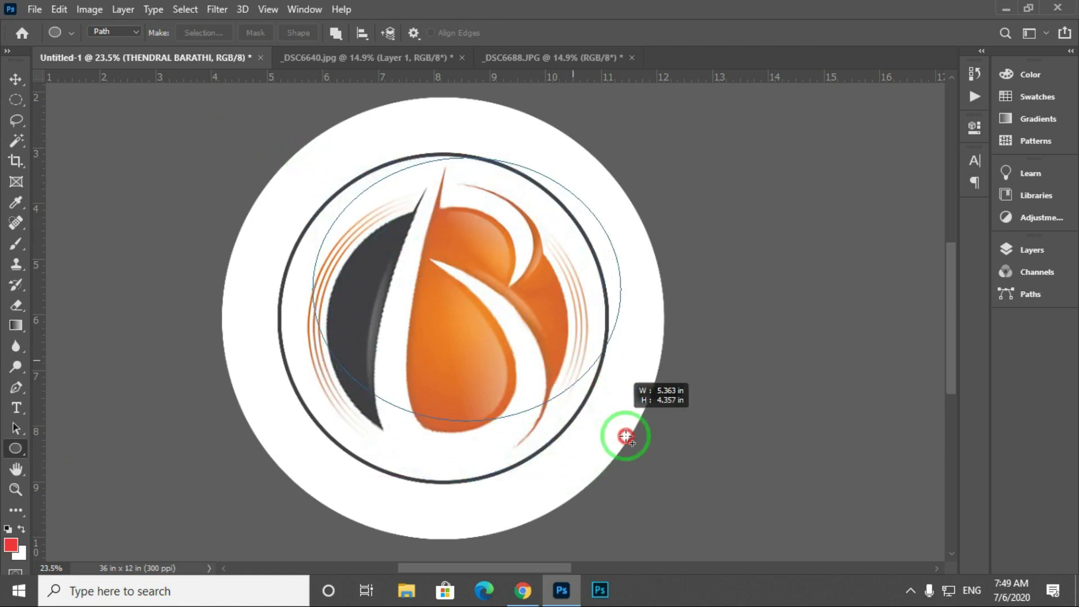
mouse_move(589, 479)
mouse_down()
mouse_move(637, 514)
mouse_move(569, 482)
mouse_up()
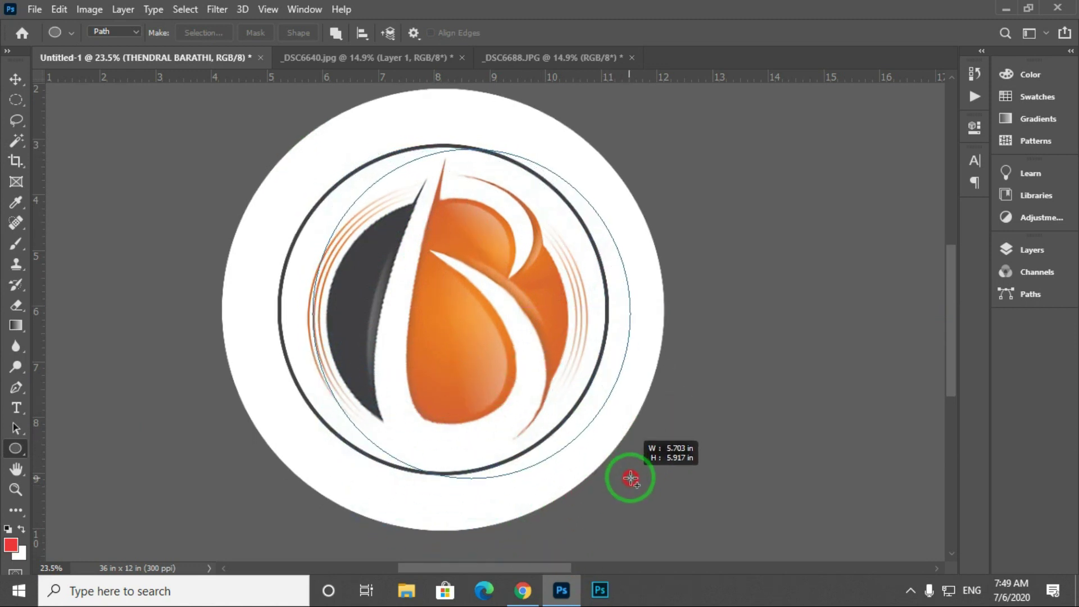
mouse_move(568, 482)
mouse_down()
mouse_move(582, 455)
mouse_move(624, 439)
mouse_move(674, 493)
mouse_up()
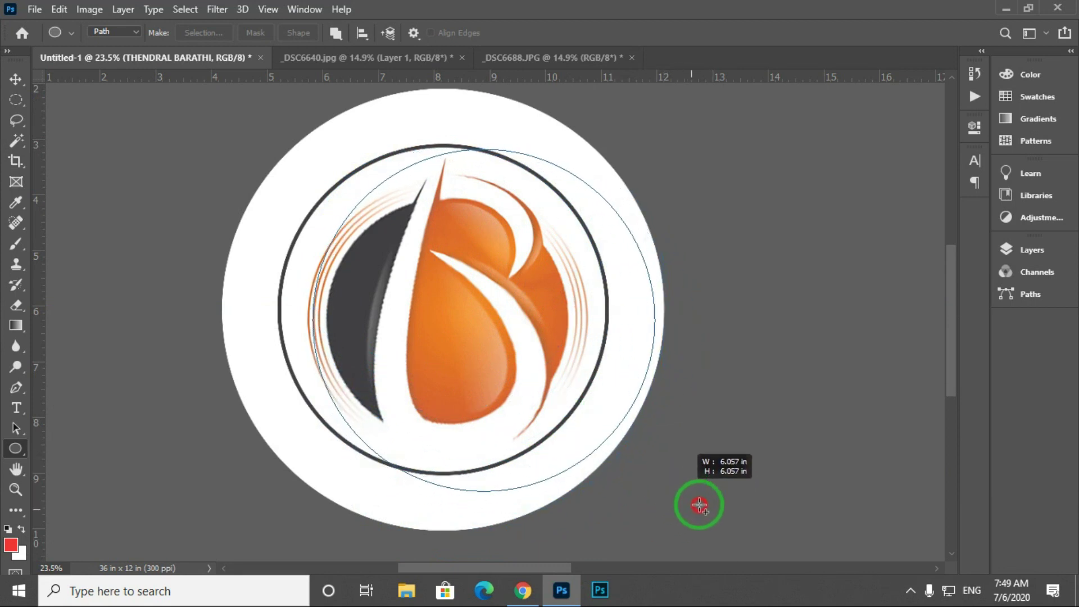
mouse_move(674, 493)
mouse_down()
mouse_move(699, 497)
mouse_move(672, 488)
mouse_move(689, 499)
mouse_up()
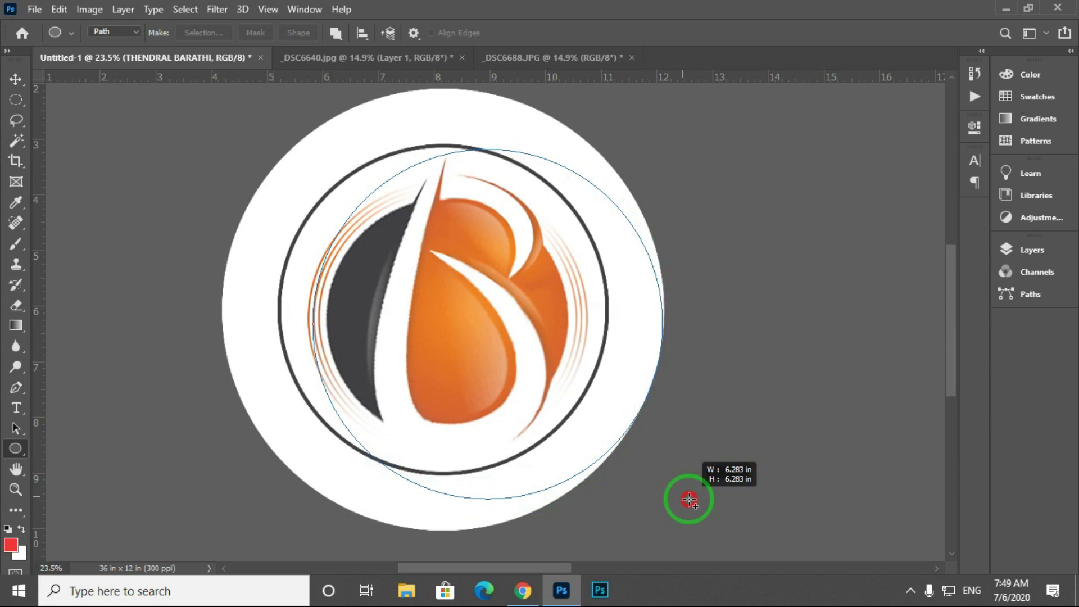
mouse_move(689, 499)
mouse_down()
mouse_move(633, 479)
mouse_move(691, 472)
mouse_move(606, 493)
mouse_move(633, 444)
mouse_move(618, 510)
mouse_move(633, 443)
mouse_move(638, 495)
mouse_move(640, 479)
mouse_move(657, 491)
mouse_up()
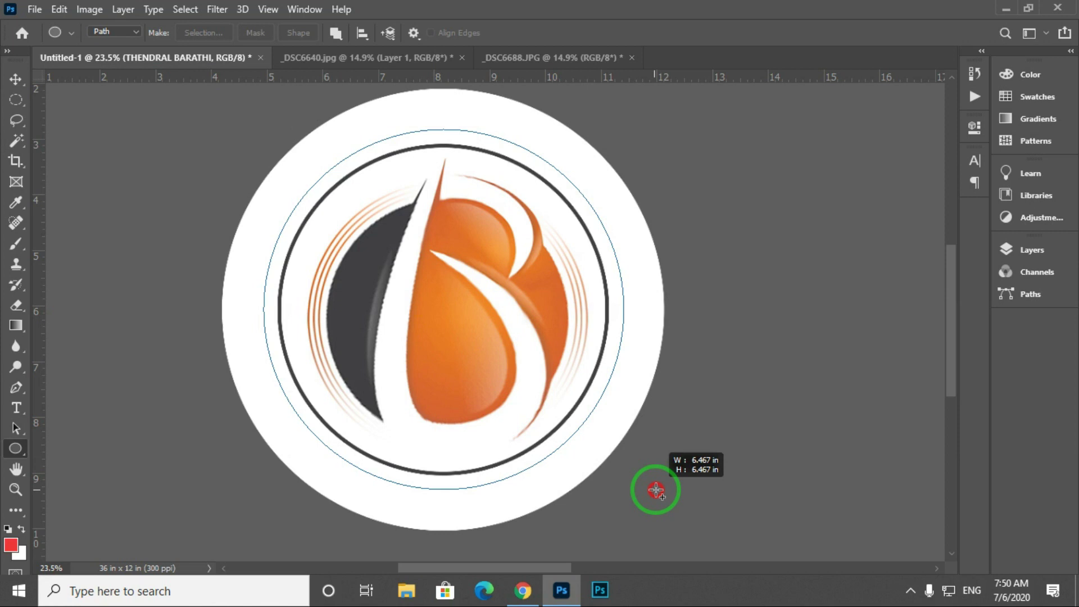
drag(655, 490, 656, 490)
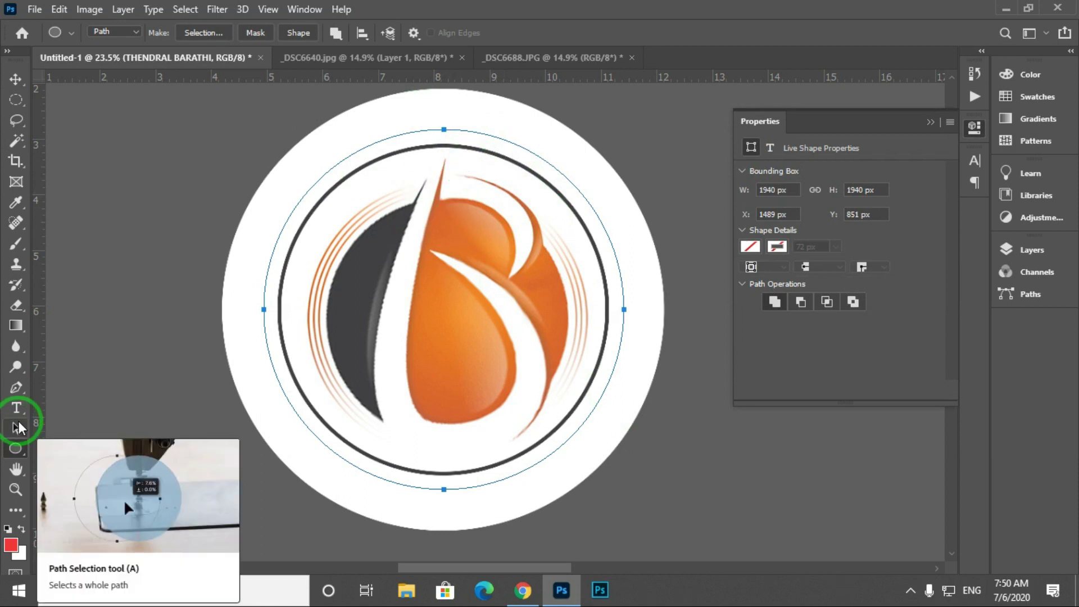
click(16, 430)
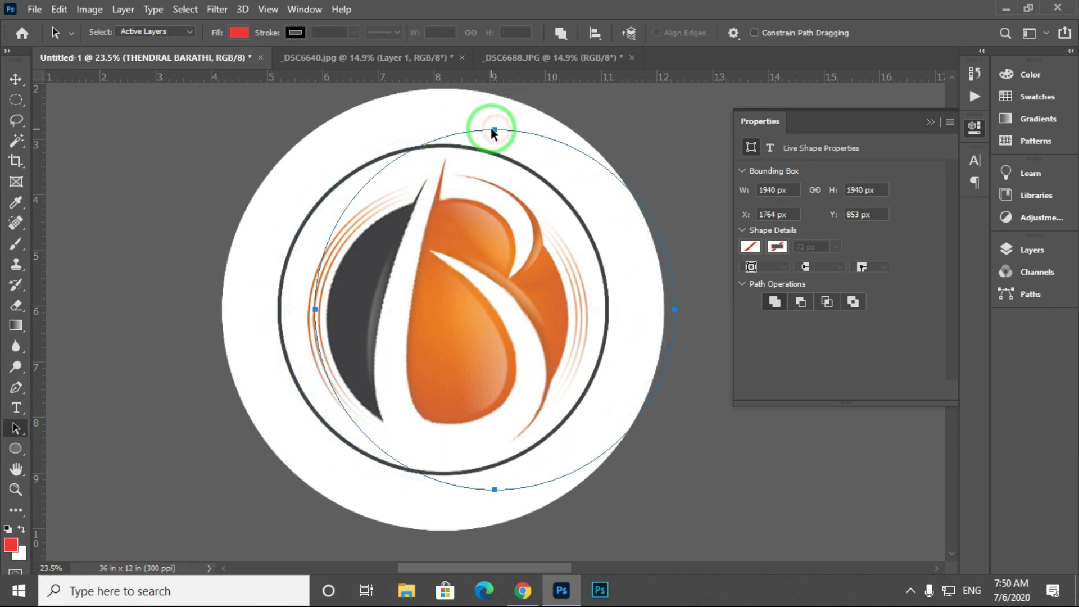
drag(454, 131, 445, 134)
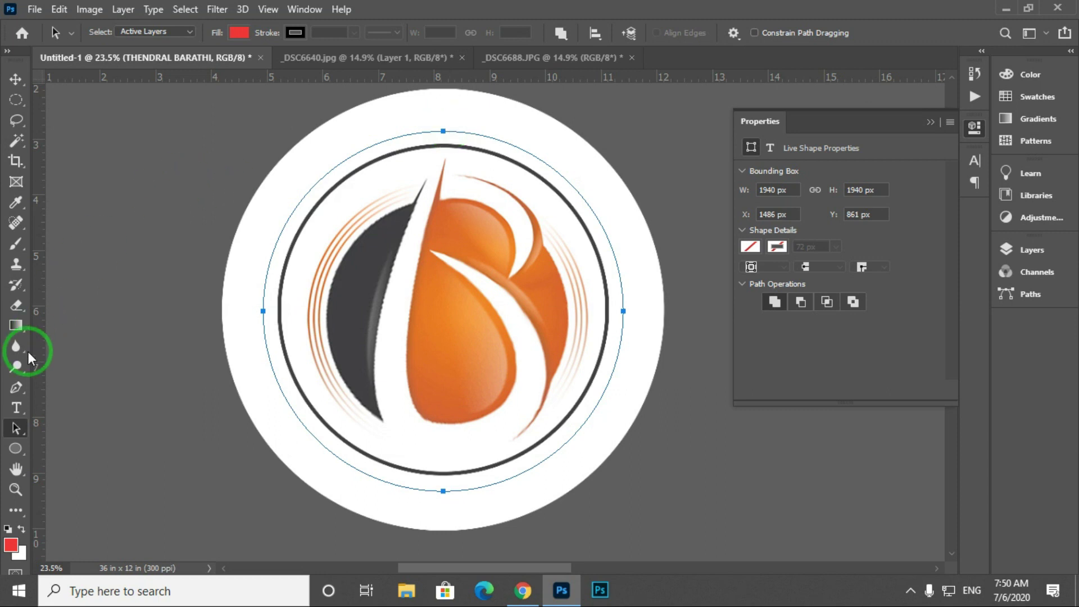
Step: Set the Type tool font family to Impact Regular at 68 pt
click(15, 407)
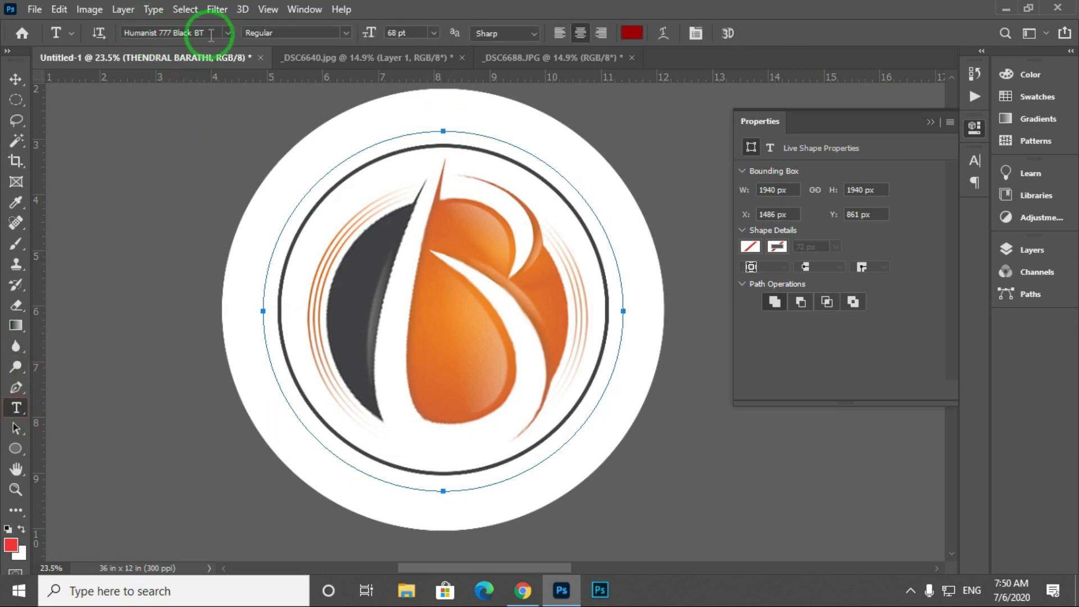
click(229, 32)
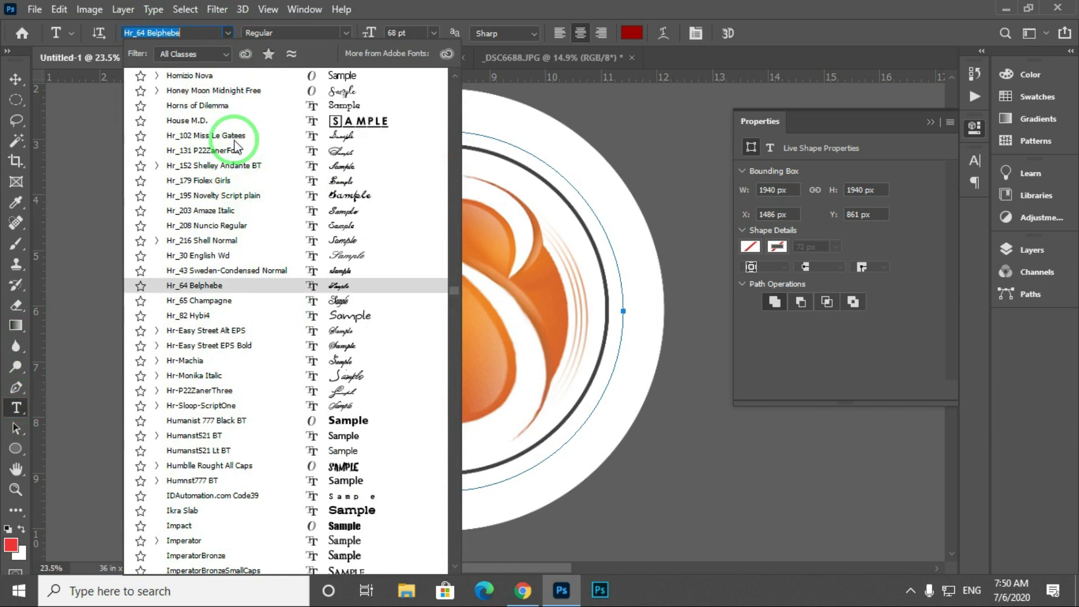
click(179, 32)
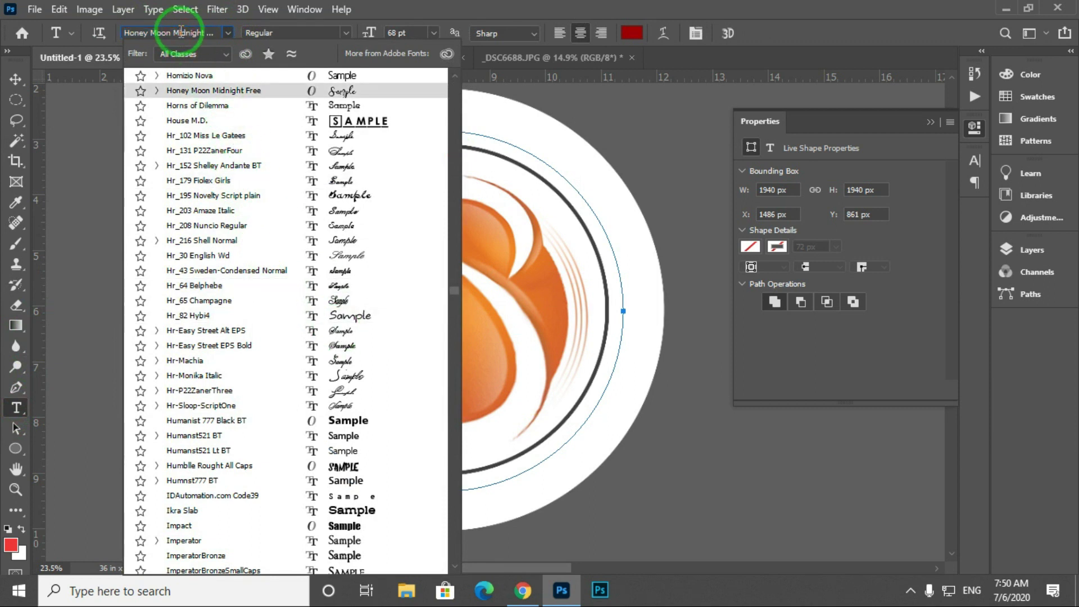
text(impa)
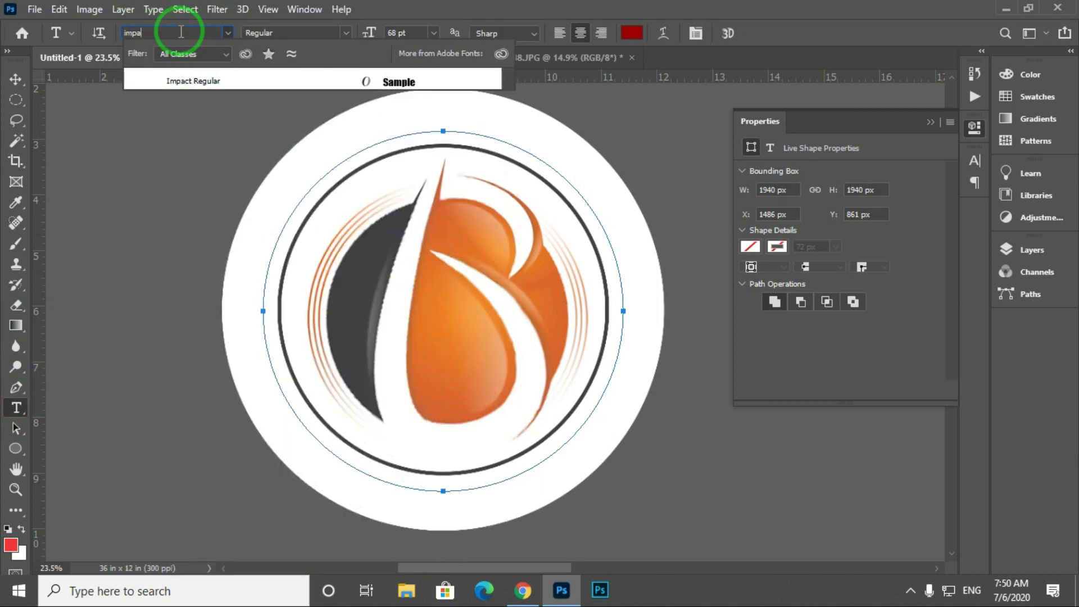
text(t)
key(Return)
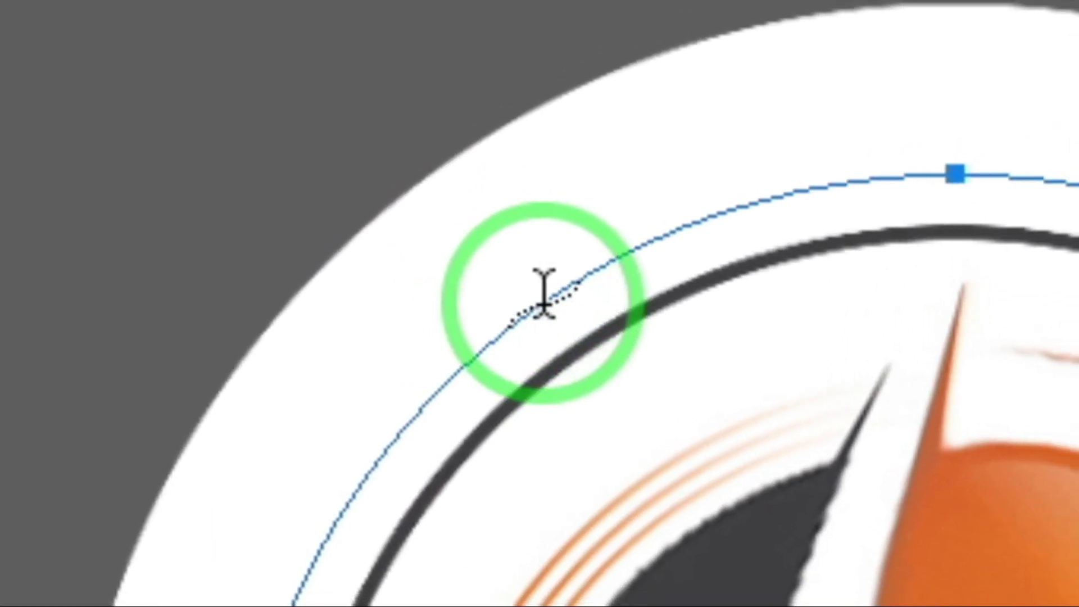
Step: Type THENDRAL BARATHI on the circle path and slide it toward centre over the top
click(543, 295)
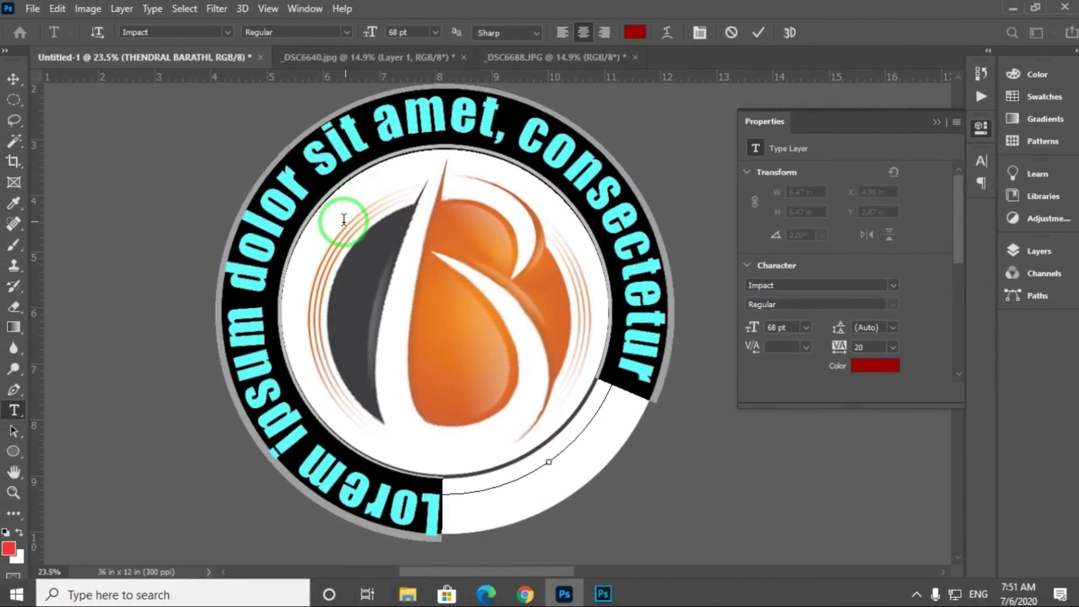
text(THENDRAL)
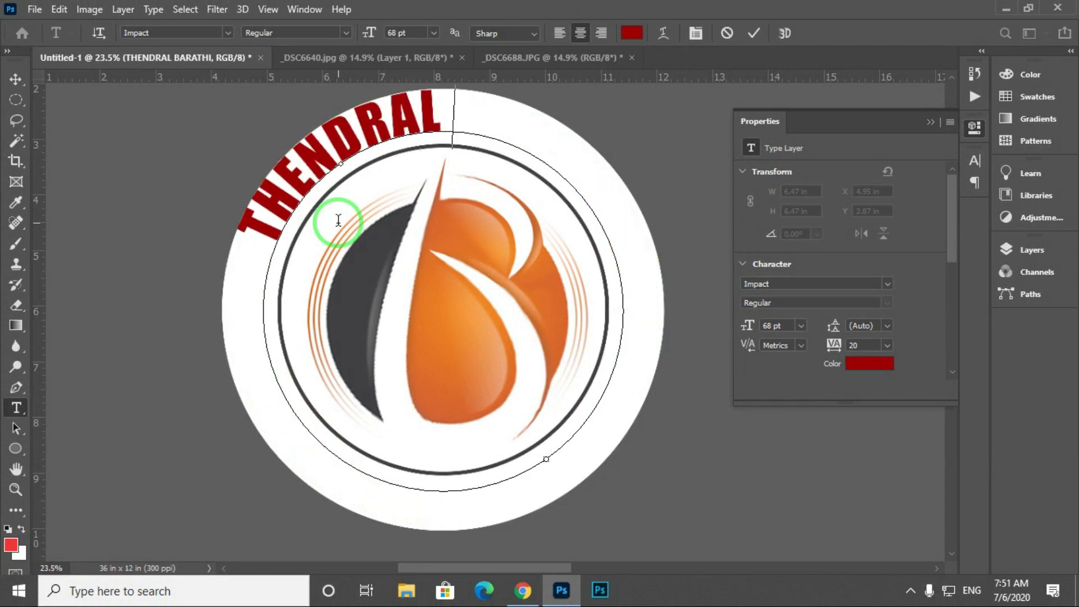
text( BARATH)
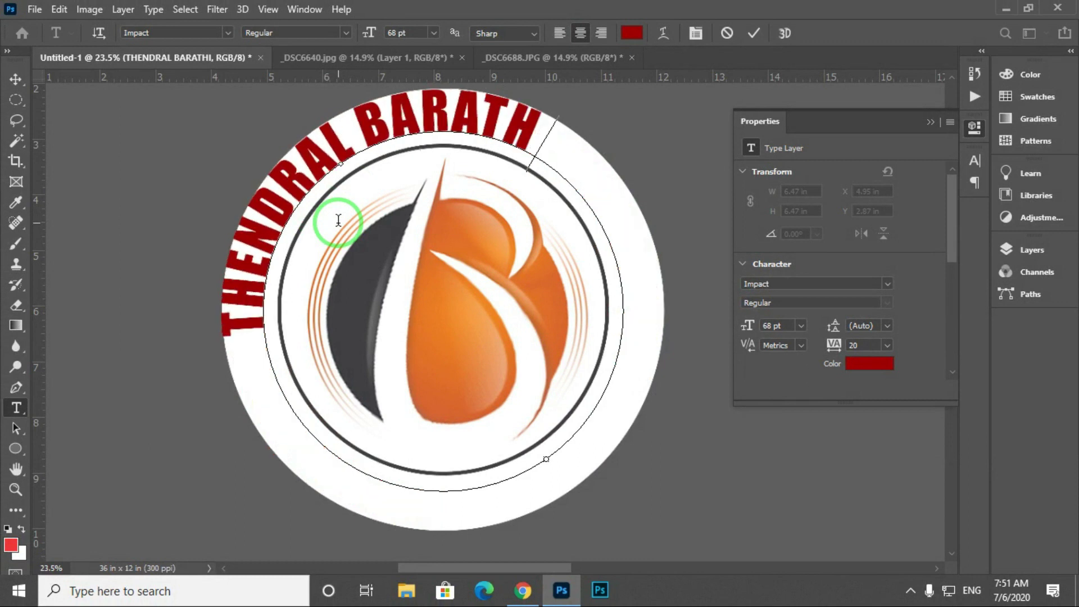
text(I)
key(ctrl+Return)
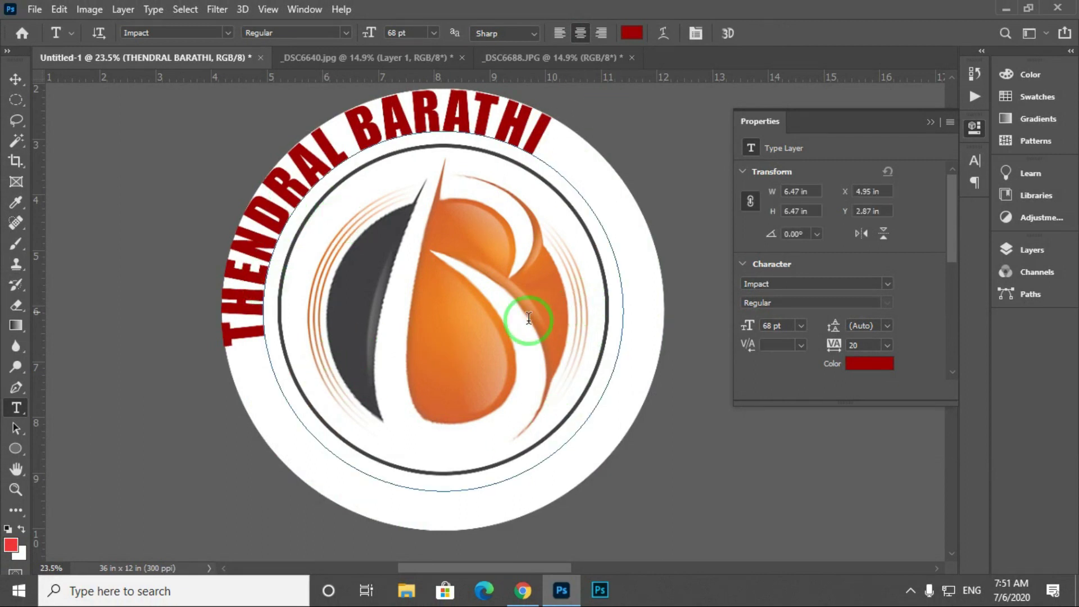
click(385, 132)
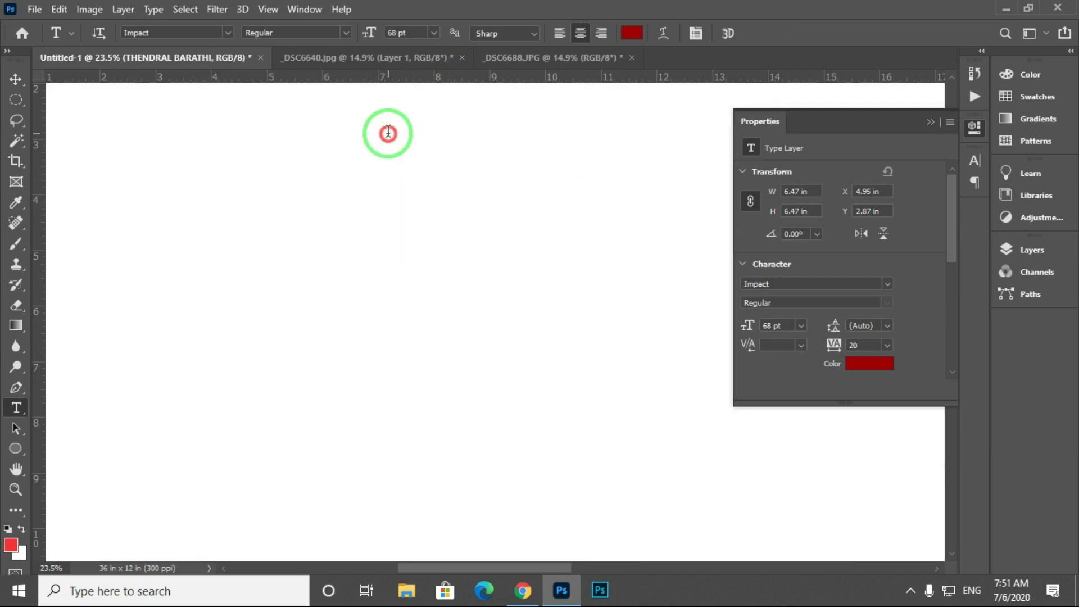
mouse_move(431, 122)
mouse_down()
mouse_move(553, 141)
mouse_move(485, 125)
mouse_move(509, 134)
mouse_up()
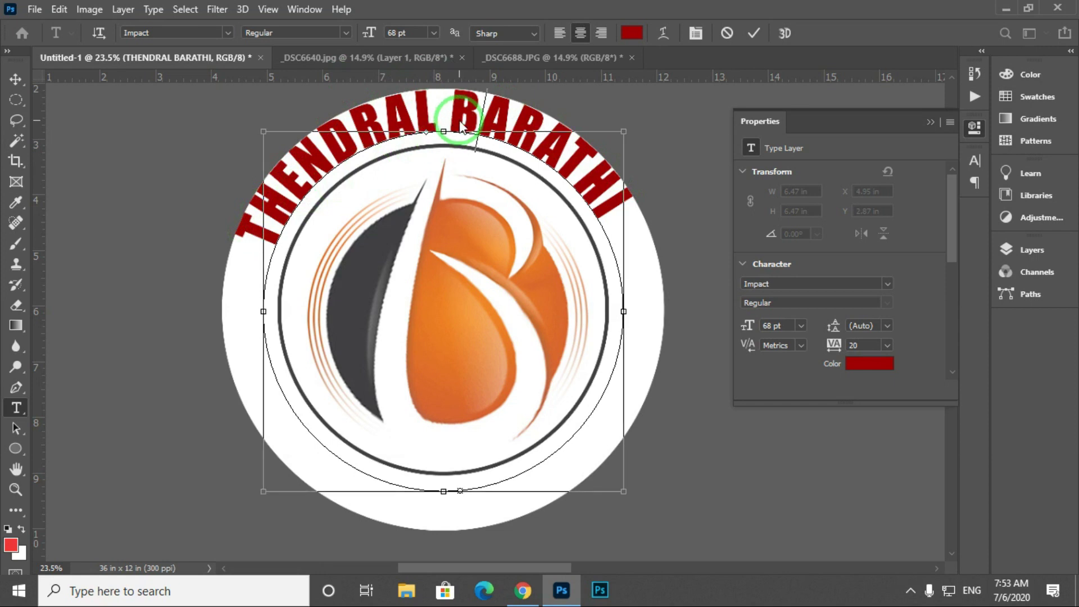
Step: Commit the repositioned title and give it a -12 pt baseline shift outward
key(alt+space)
key(Escape)
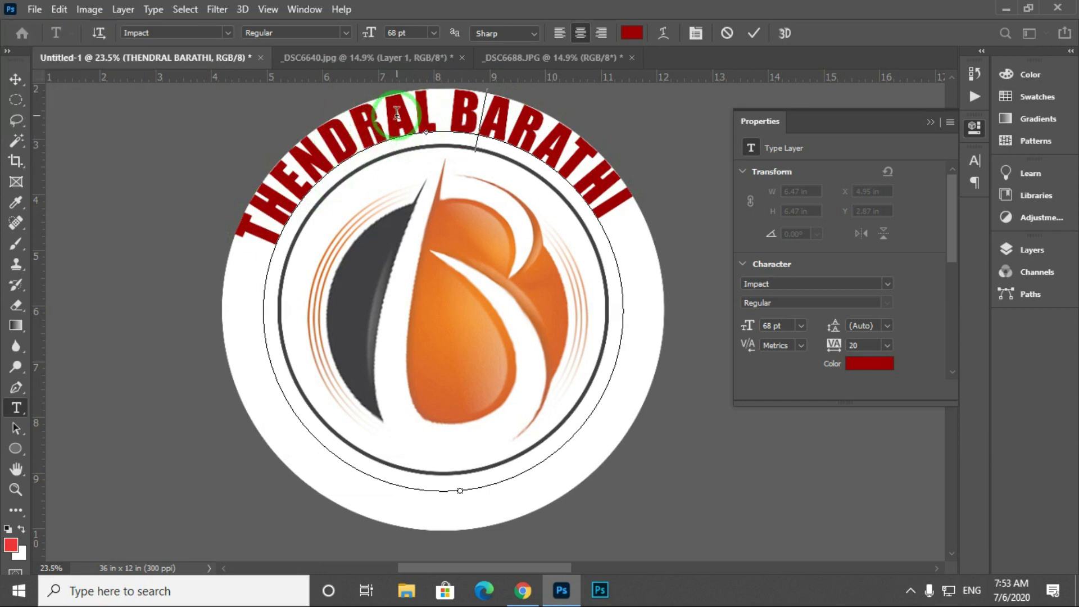
click(753, 32)
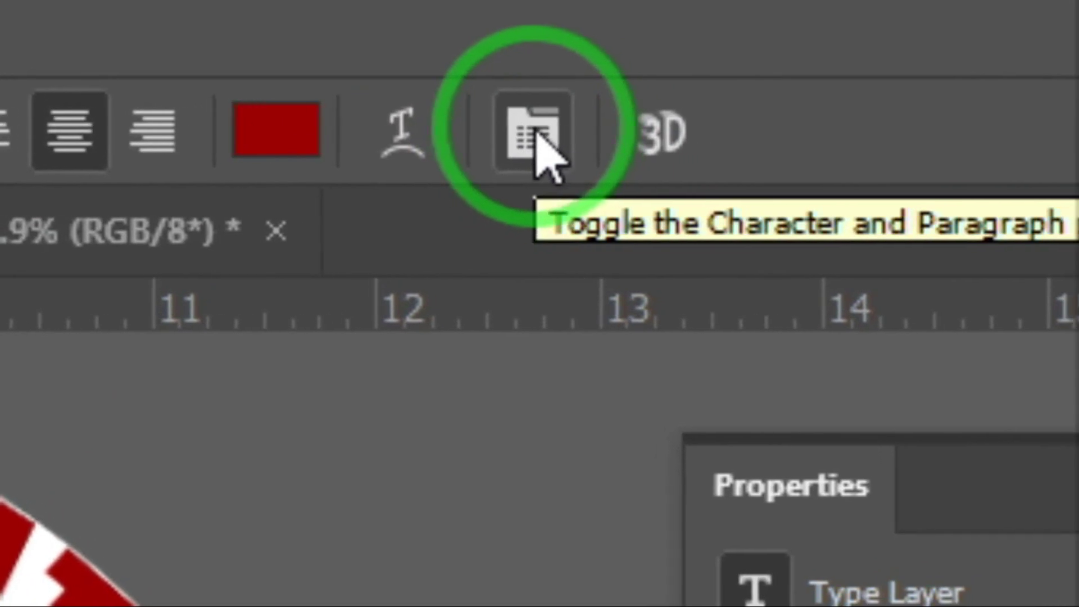
click(537, 134)
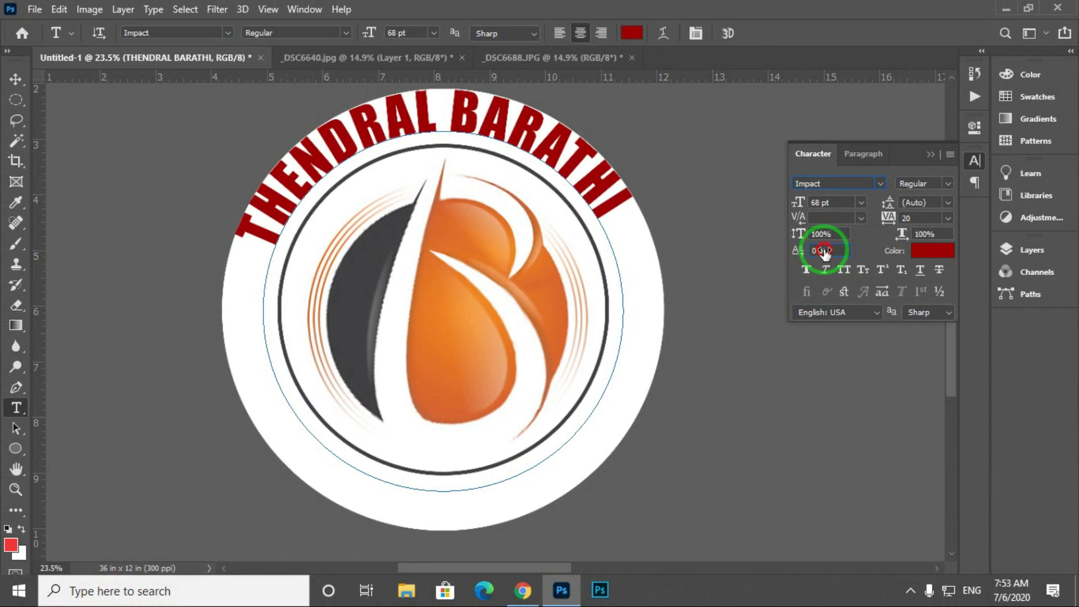
drag(824, 252, 836, 251)
key(Return)
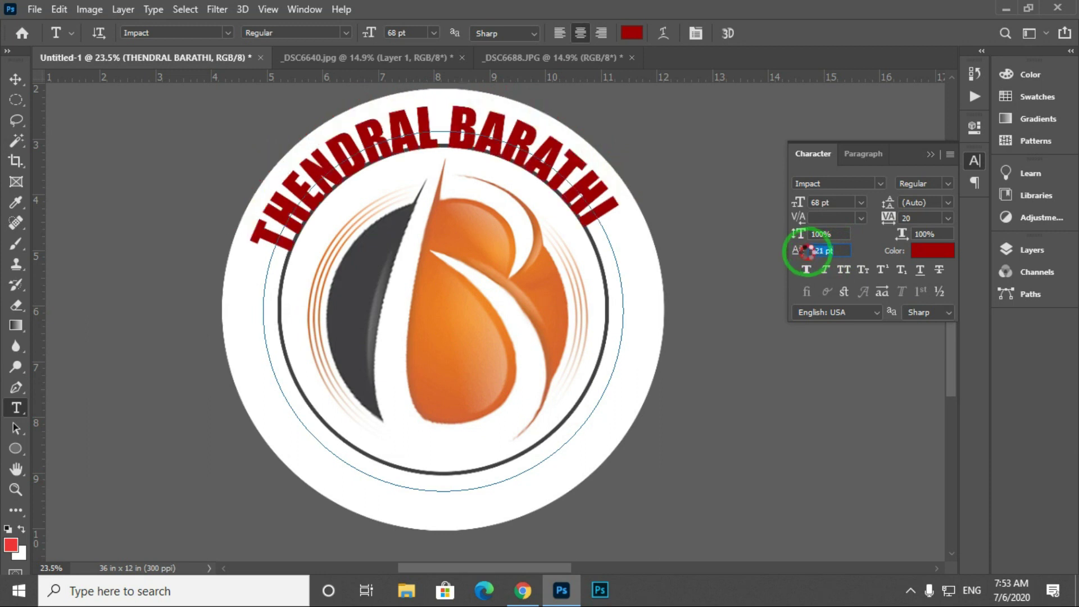
text(-12)
key(Return)
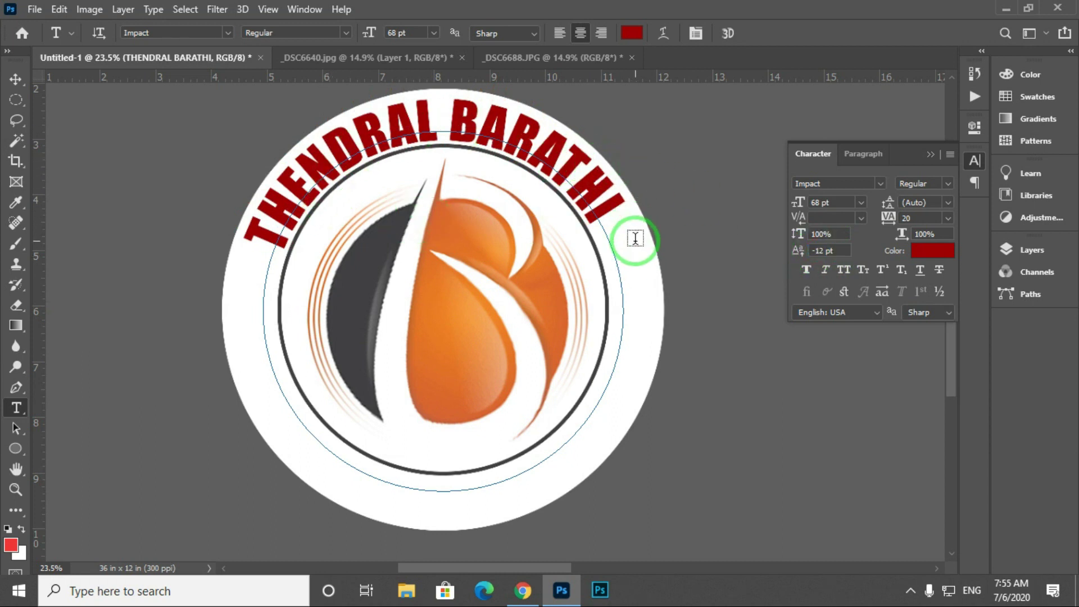
Step: Select all the title's letters and enlarge them to 79 pt
click(565, 169)
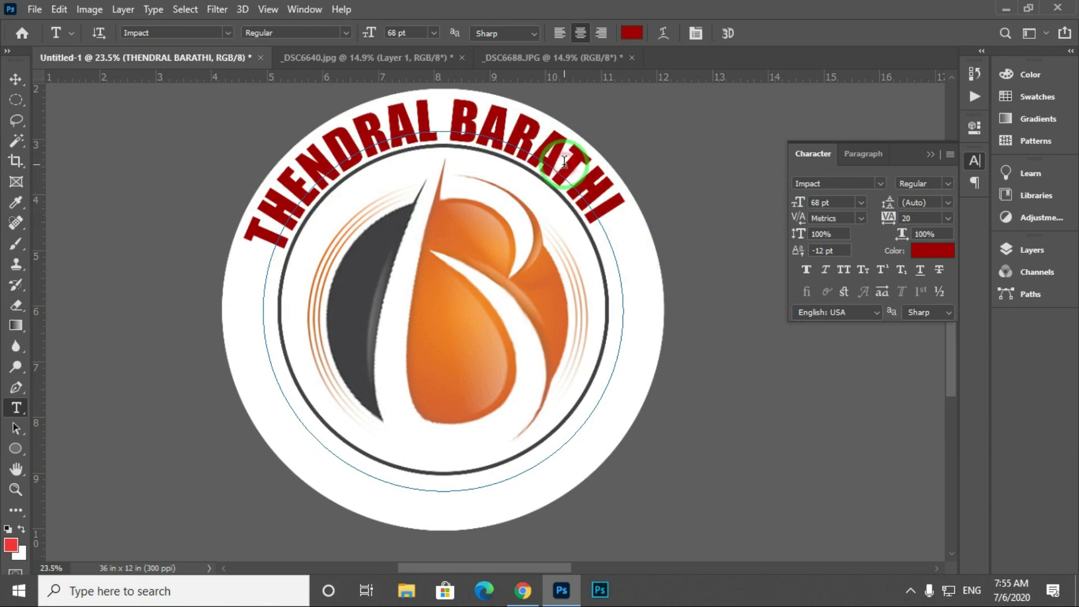
key(ctrl+a)
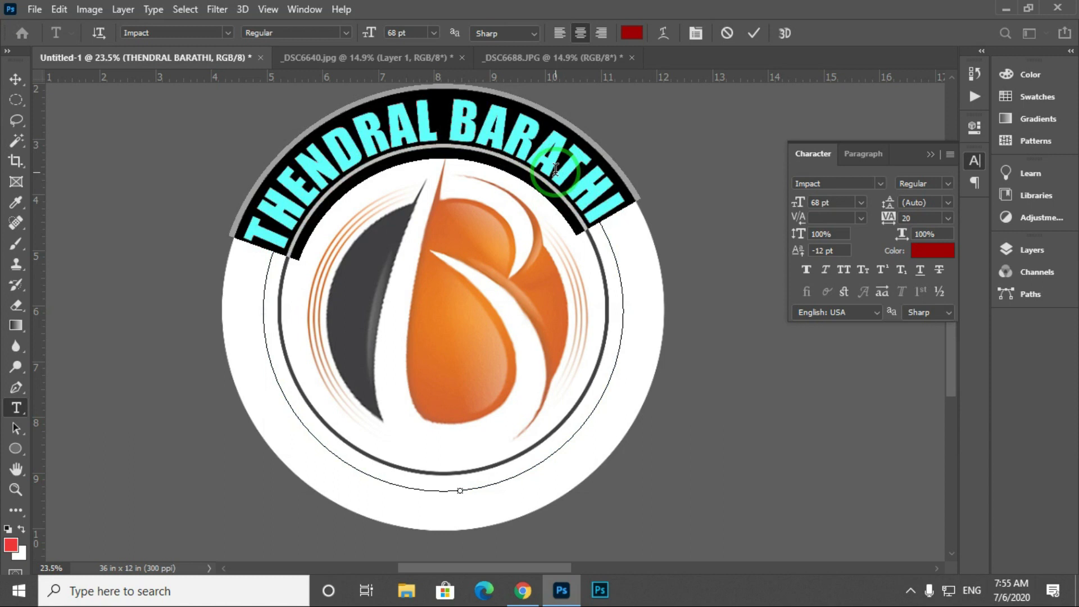
key(ctrl+shift+period)
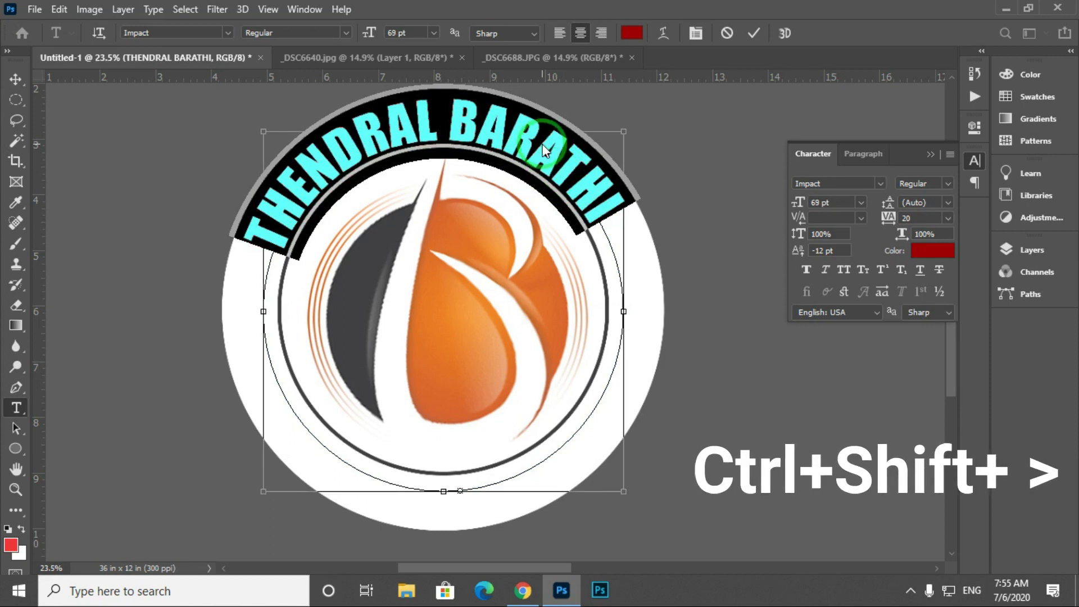
key(ctrl+shift+period)
key(ctrl+shift+period)
key(ctrl+shift+period)
key(ctrl+shift+period)
key(ctrl+shift+period)
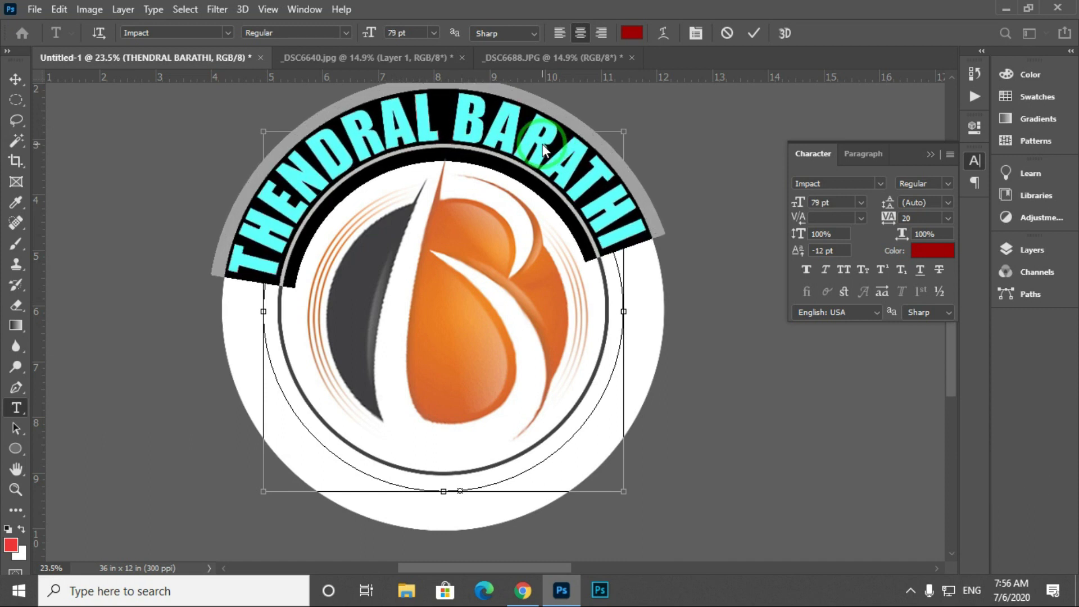
key(ctrl+shift+period)
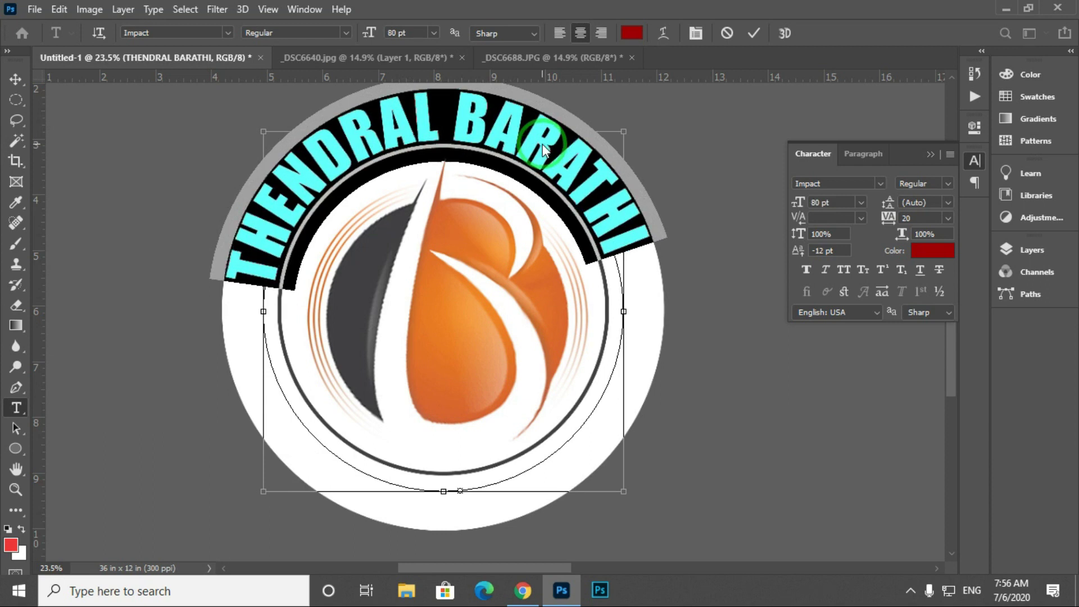
key(ctrl+shift+comma)
key(ctrl+shift+comma)
key(ctrl+shift+comma)
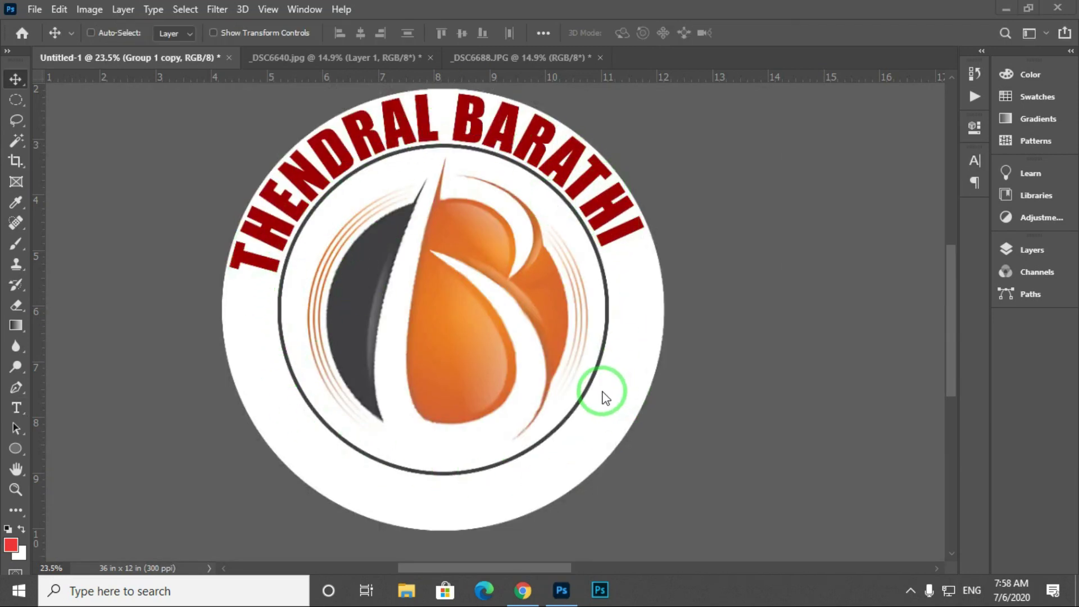
Step: Duplicate the THENDRAL BARATHI text layer, hide the original, and target the copy for editing
click(1026, 251)
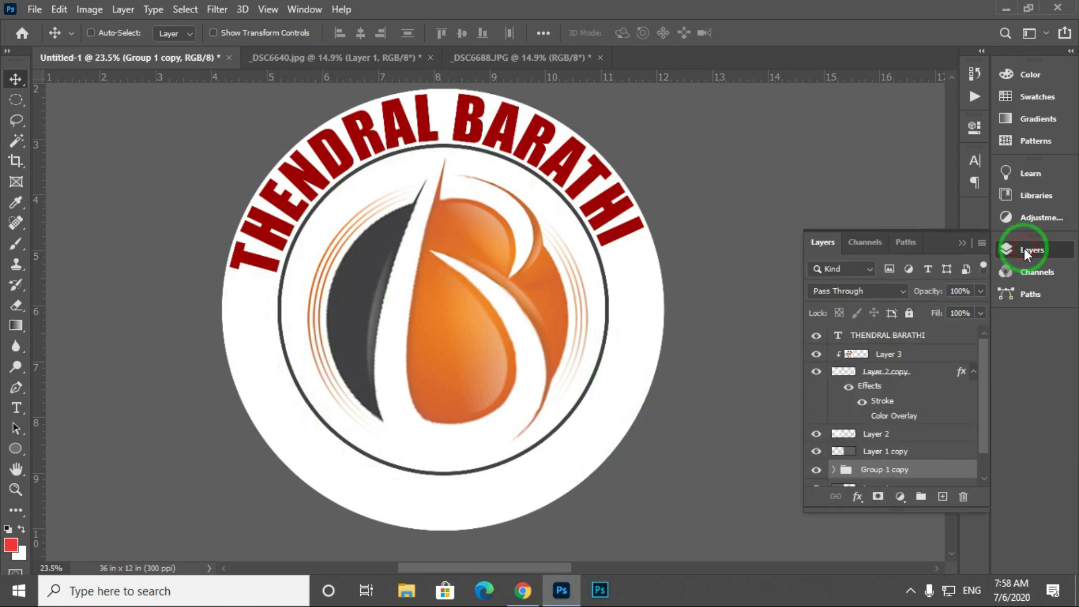
click(875, 338)
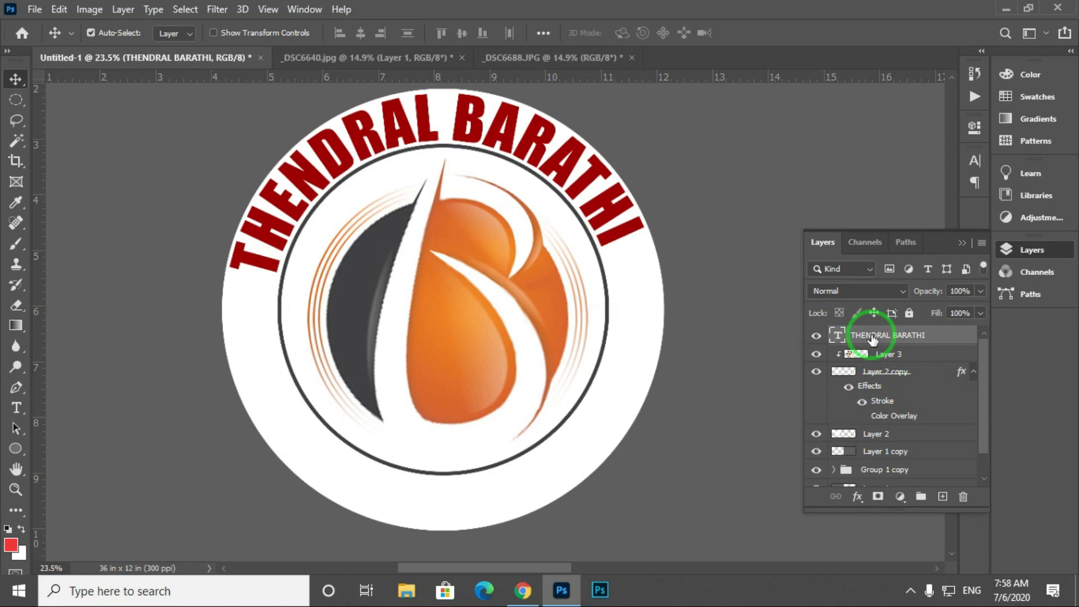
key(ctrl+j)
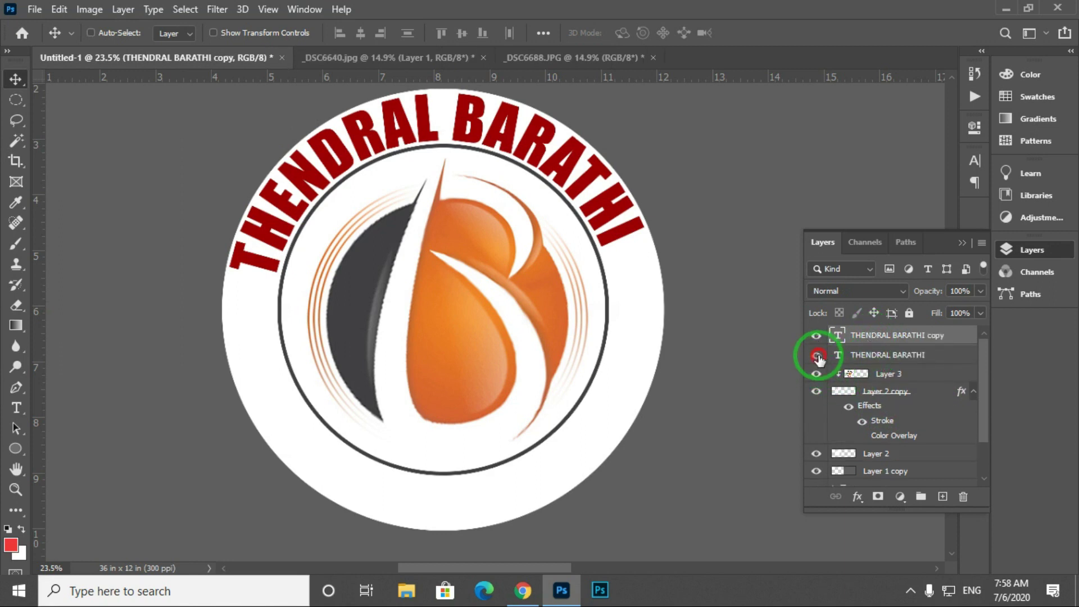
click(869, 332)
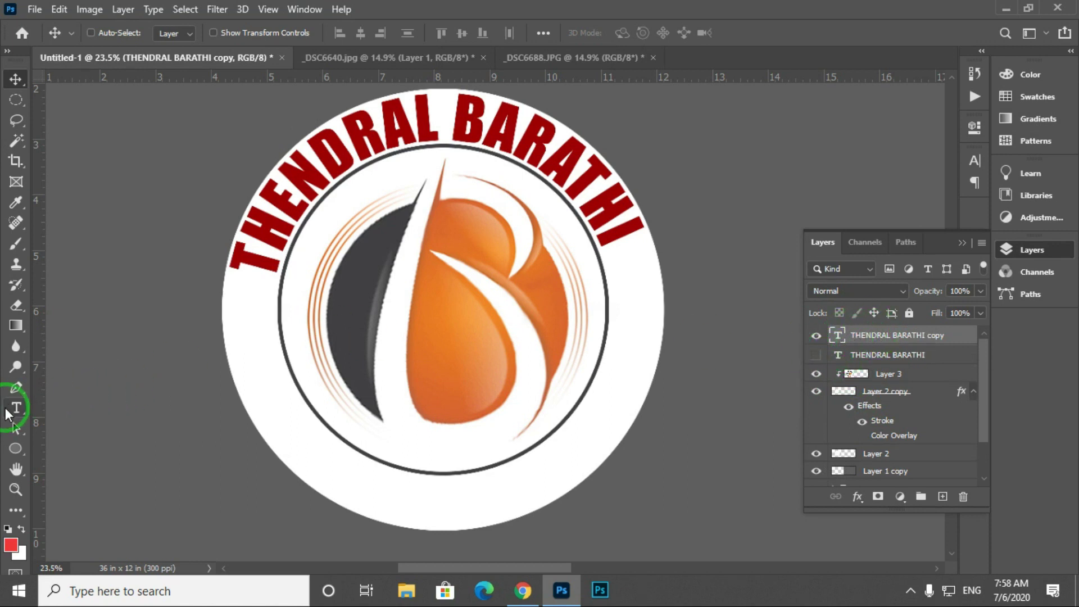
click(12, 409)
click(838, 337)
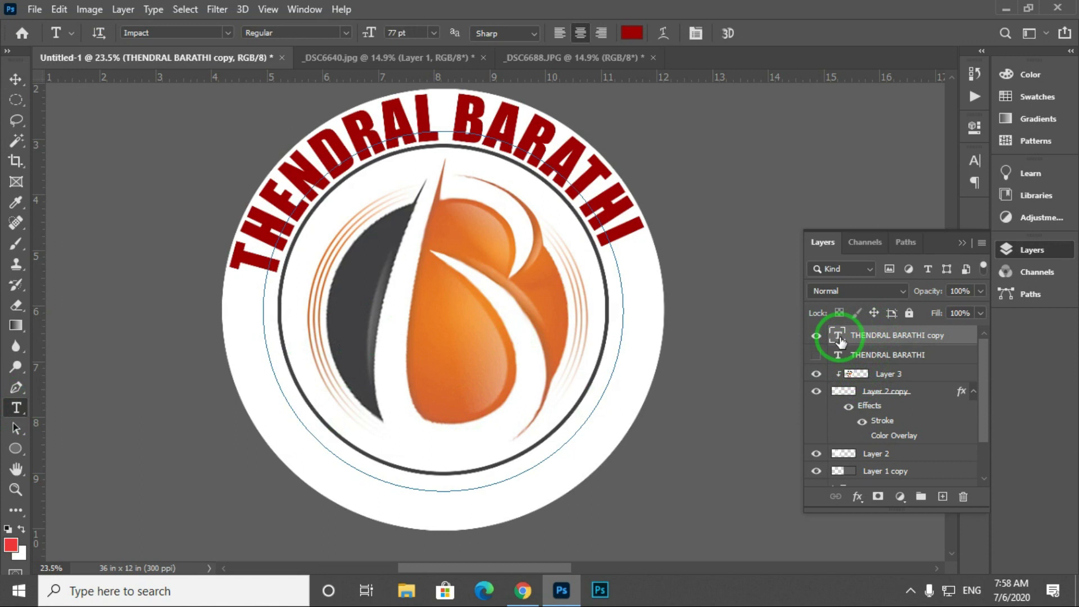
Step: Replace the copied layer's path text with PHOTOGRAPHY
double_click(837, 337)
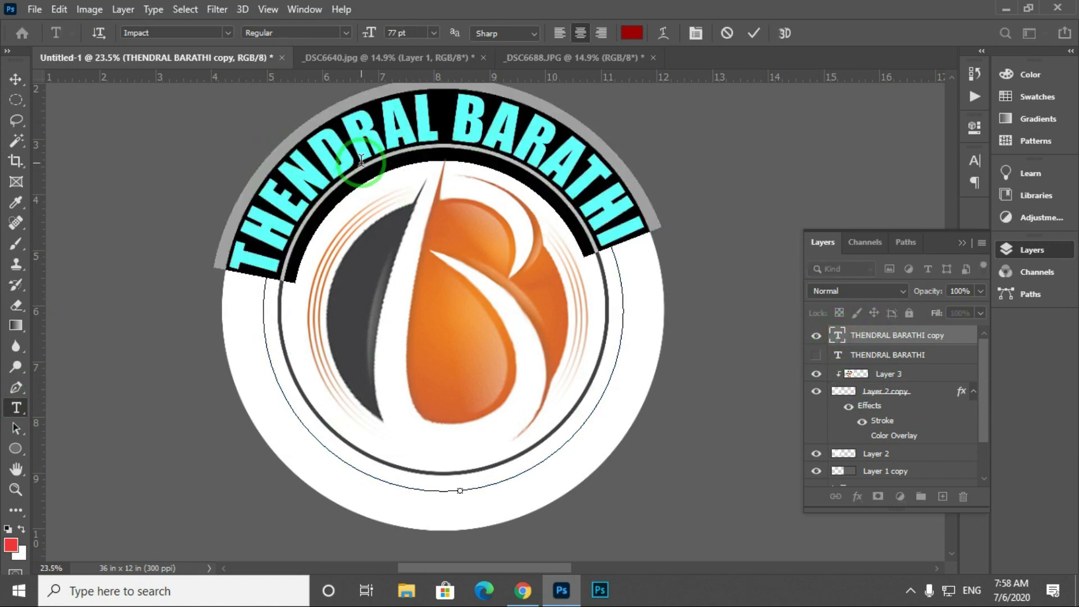
click(361, 161)
text(TO)
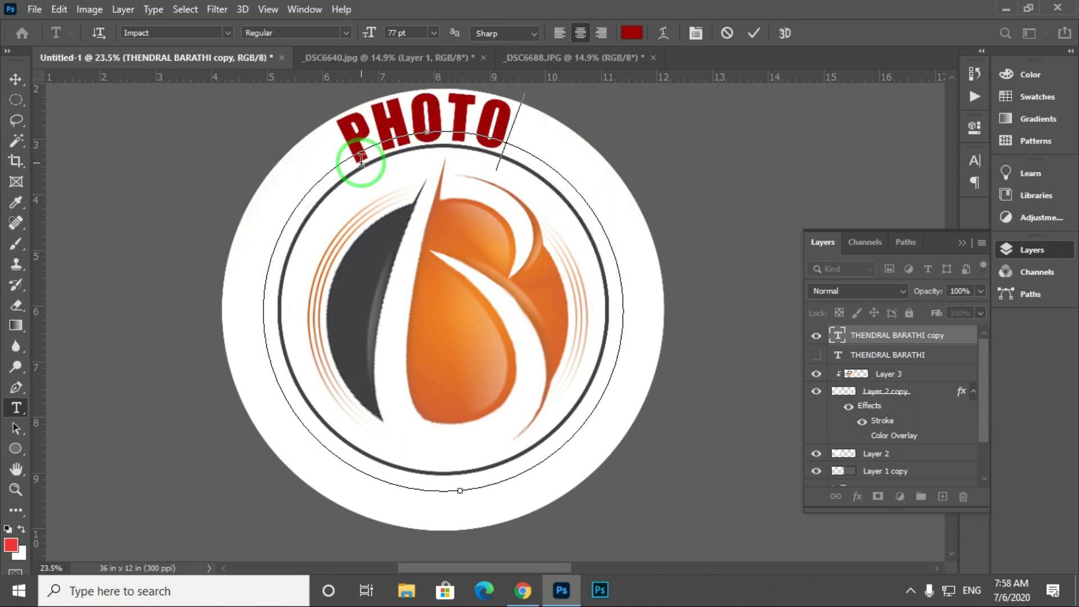
text(GRA)
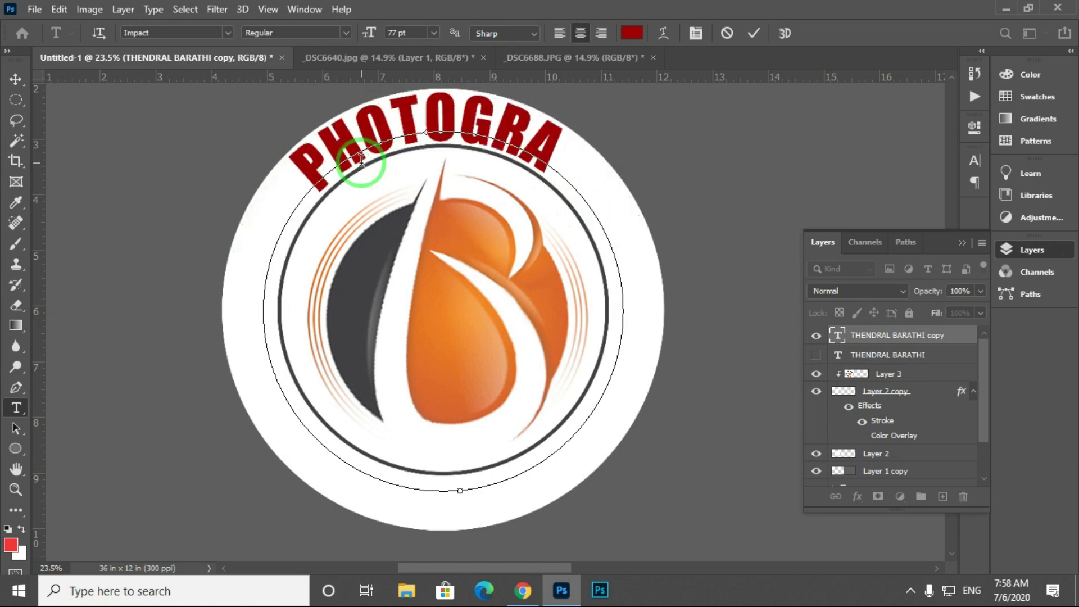
text(PHY)
Step: Move PHOTOGRAPHY to the circle's bottom, flip it to read upright, and commit
key(ctrl)
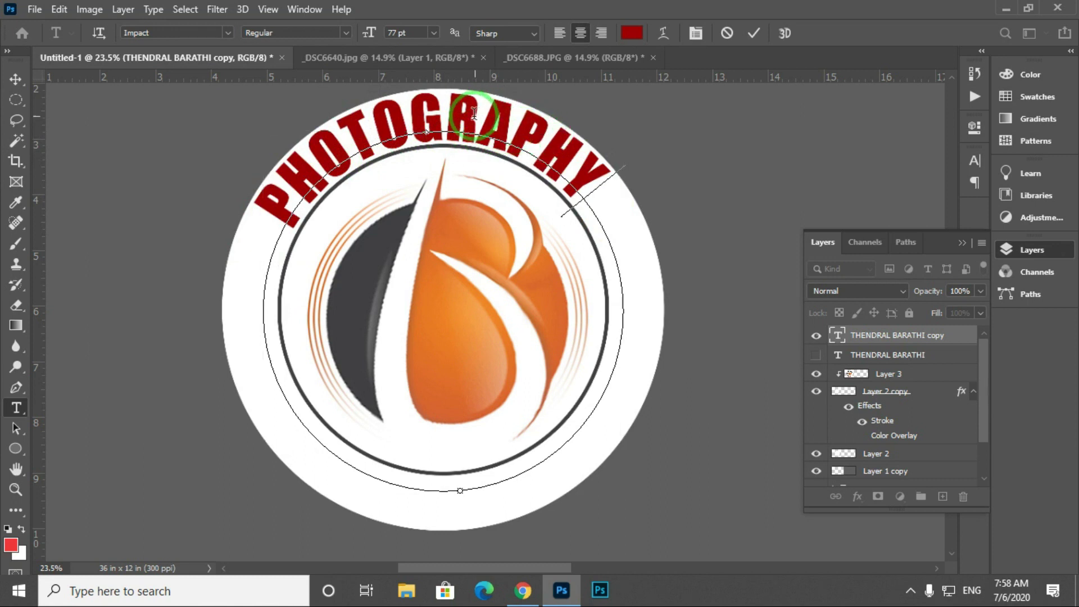
mouse_move(480, 127)
mouse_down()
mouse_move(455, 478)
mouse_move(443, 481)
mouse_up()
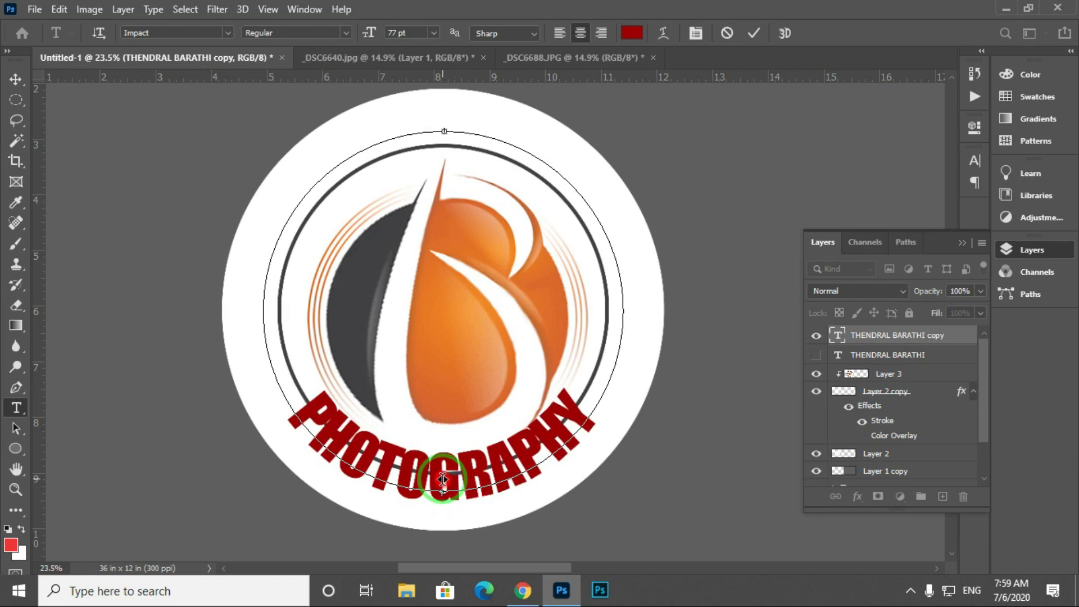
drag(443, 478, 445, 497)
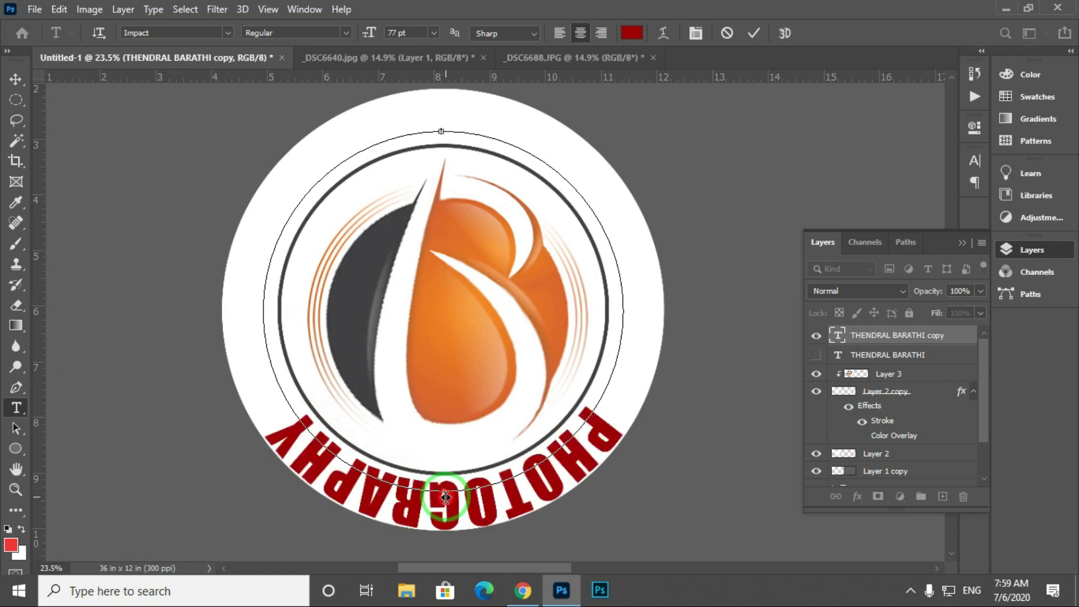
drag(446, 497, 443, 477)
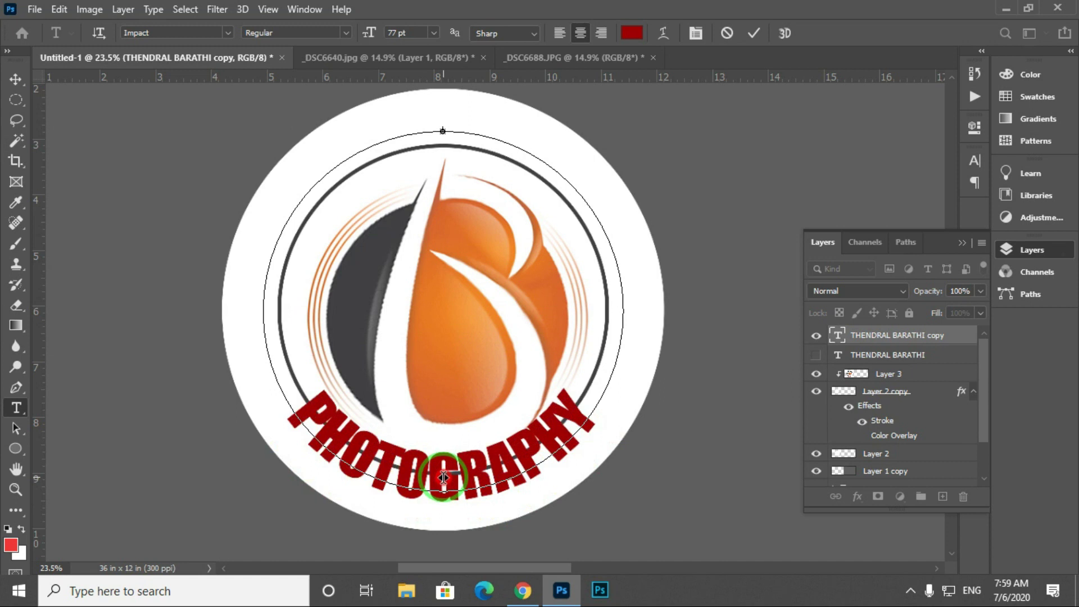
key(ctrl)
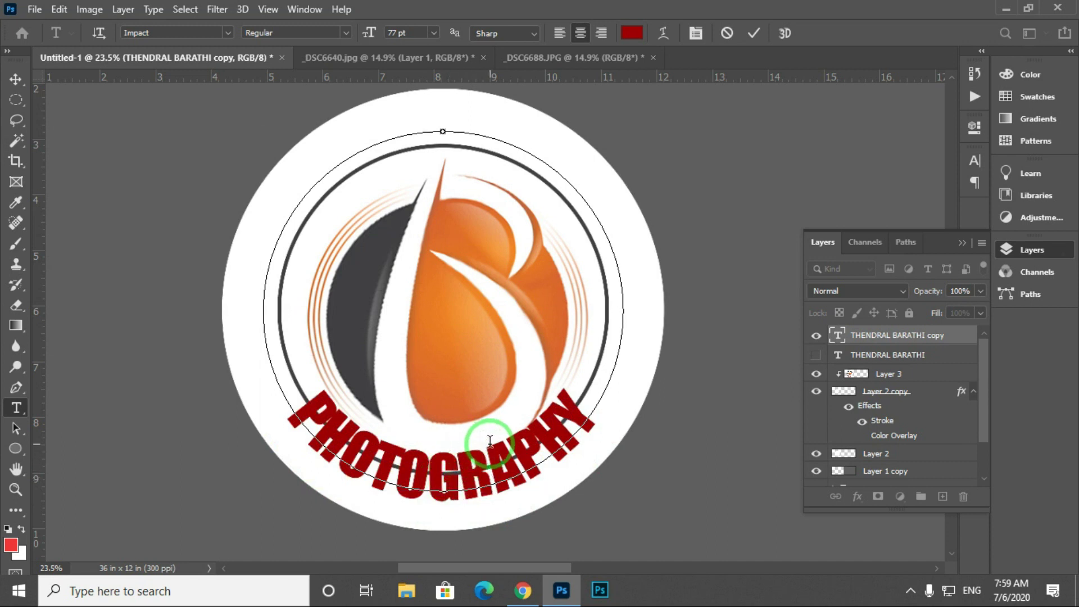
click(472, 444)
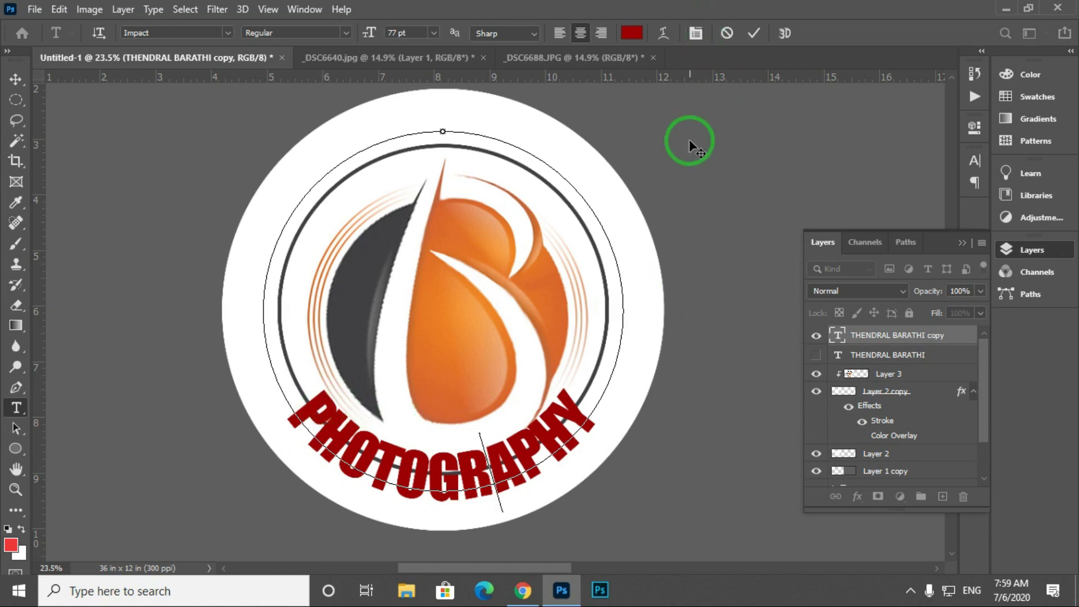
click(760, 32)
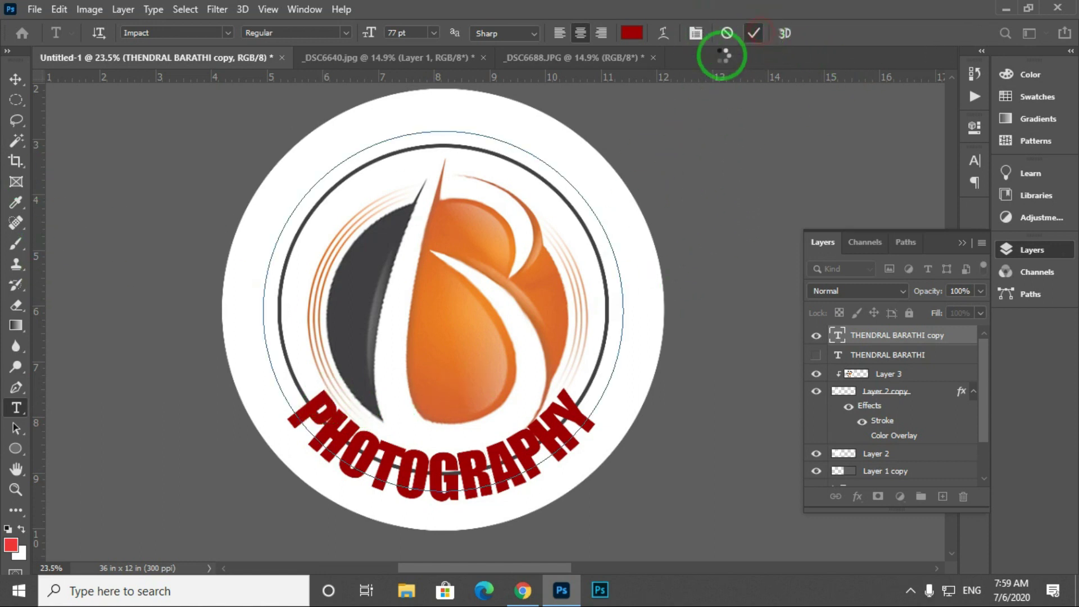
Step: Change PHOTOGRAPHY's baseline shift from -12 pt to -44 pt in the Character panel
click(695, 33)
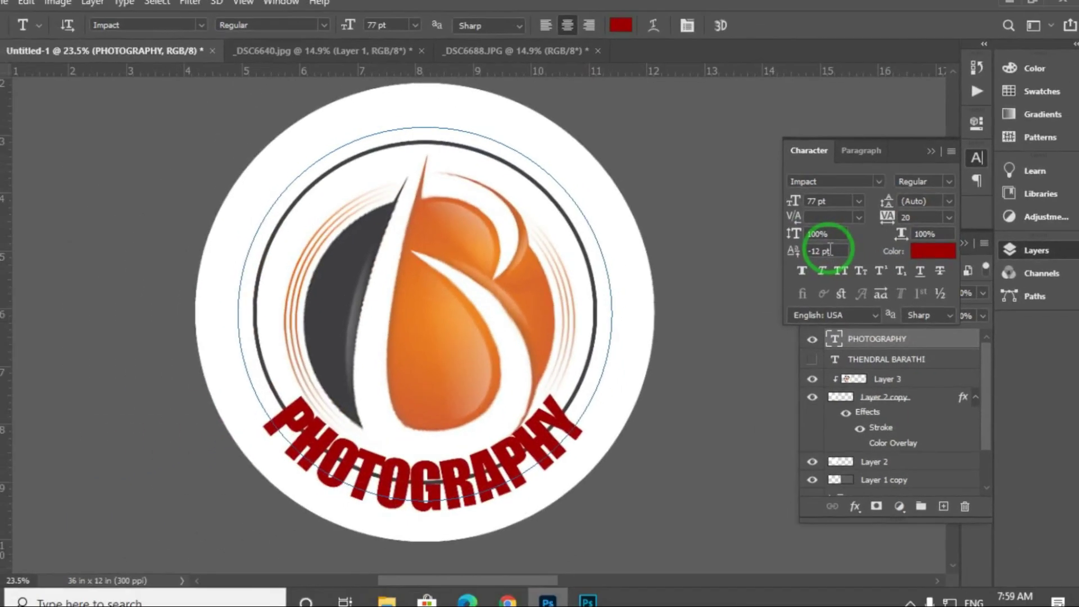
drag(834, 254, 808, 254)
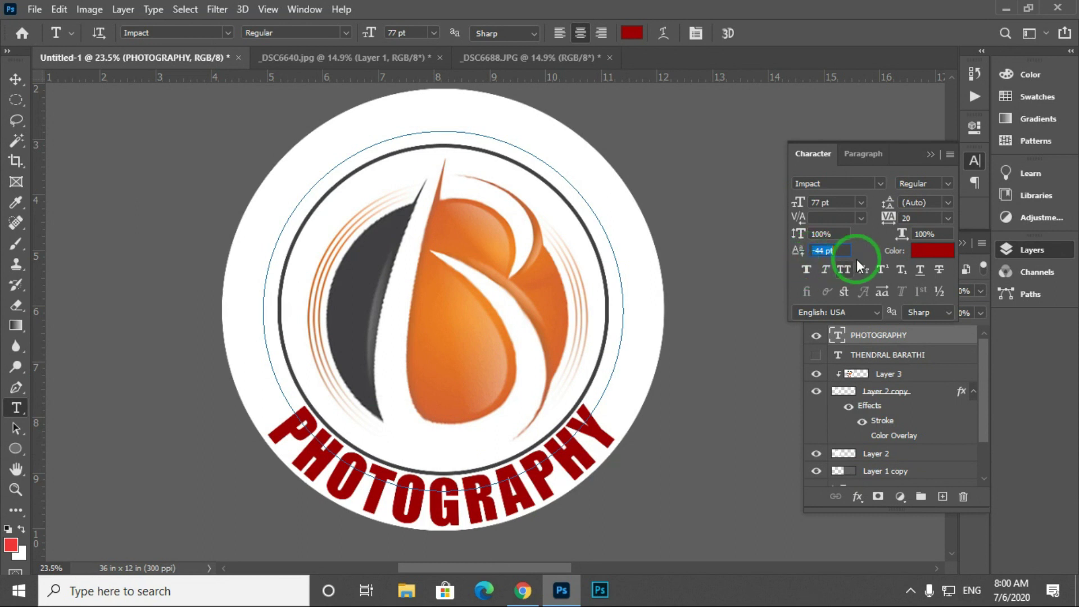
click(929, 154)
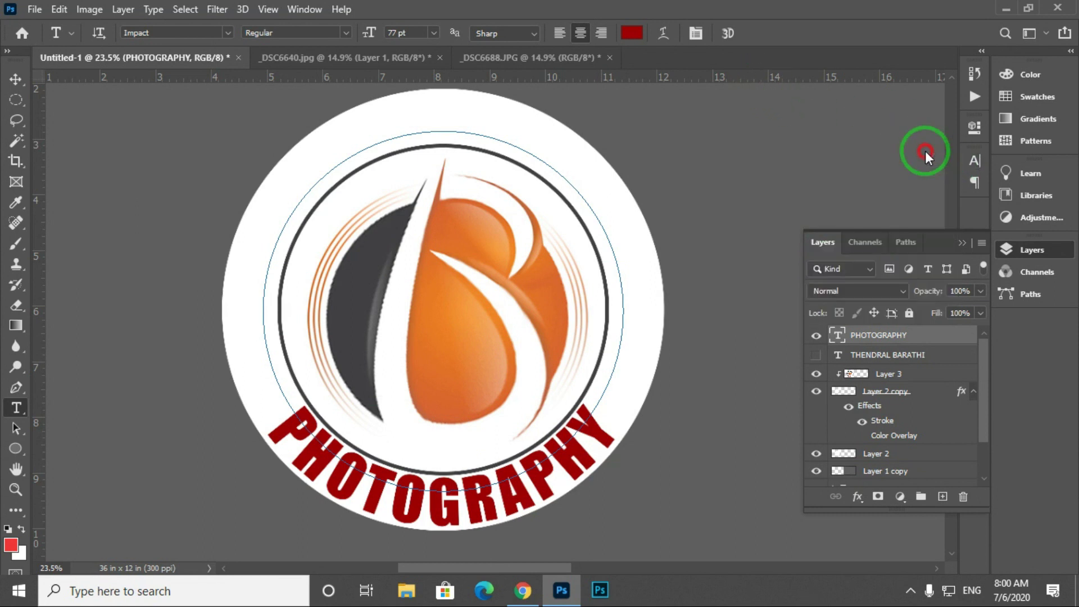
click(816, 355)
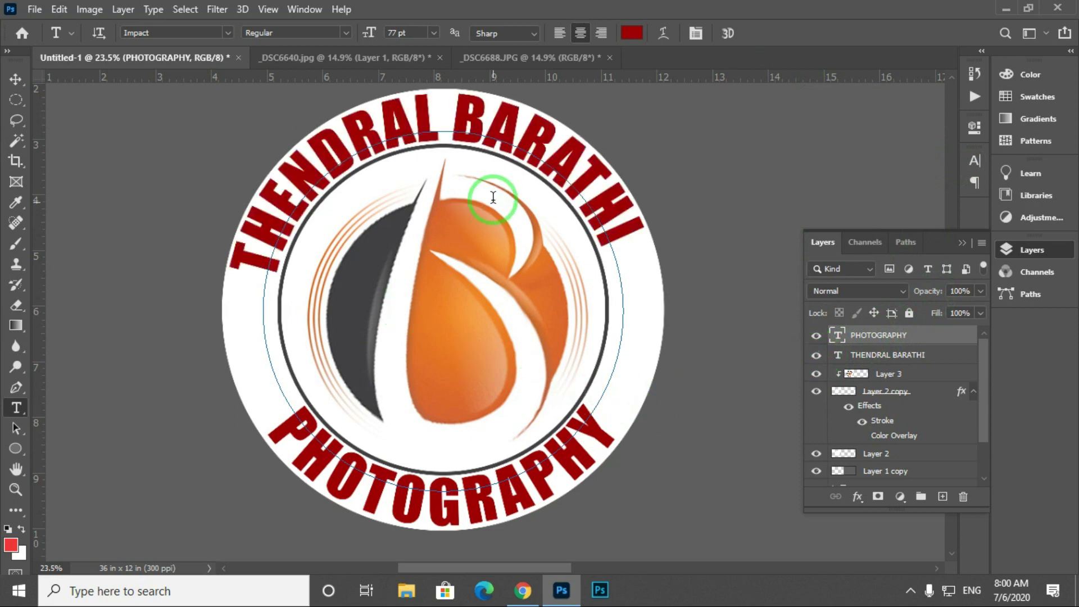
click(524, 128)
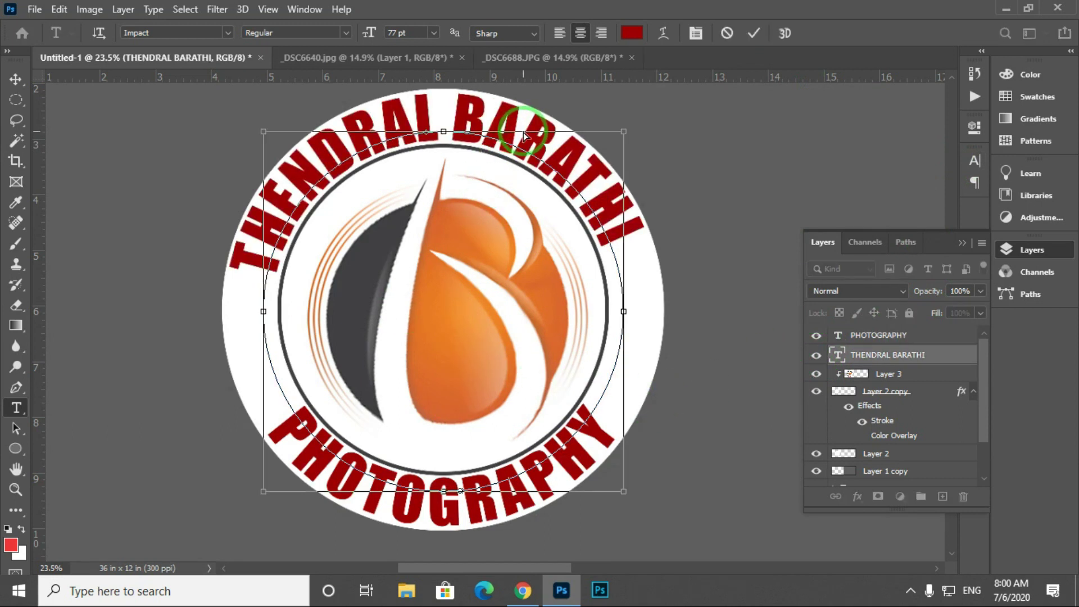
click(532, 125)
drag(532, 126, 444, 98)
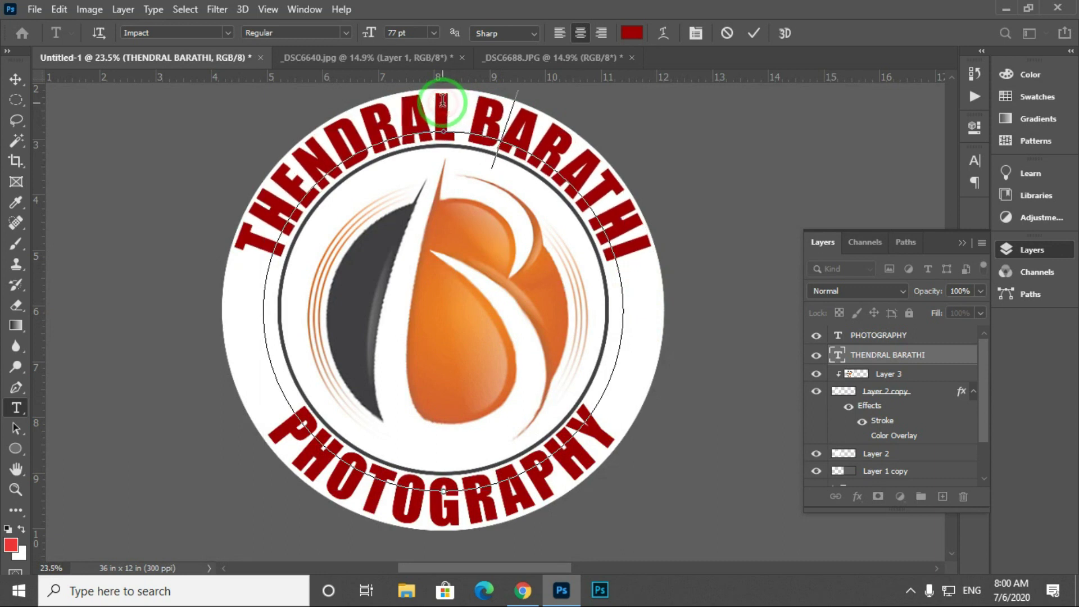
click(17, 75)
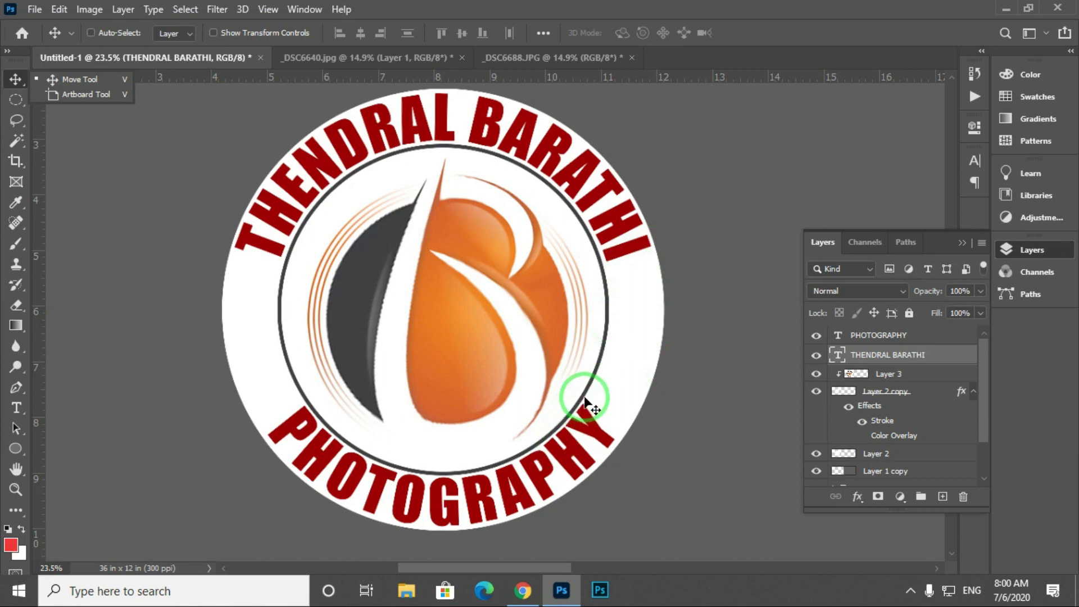
Step: Replace the top curved title with 'jkfshjkxdhfkxdhfu', commit, and bring up _DSC6640.jpg
click(14, 410)
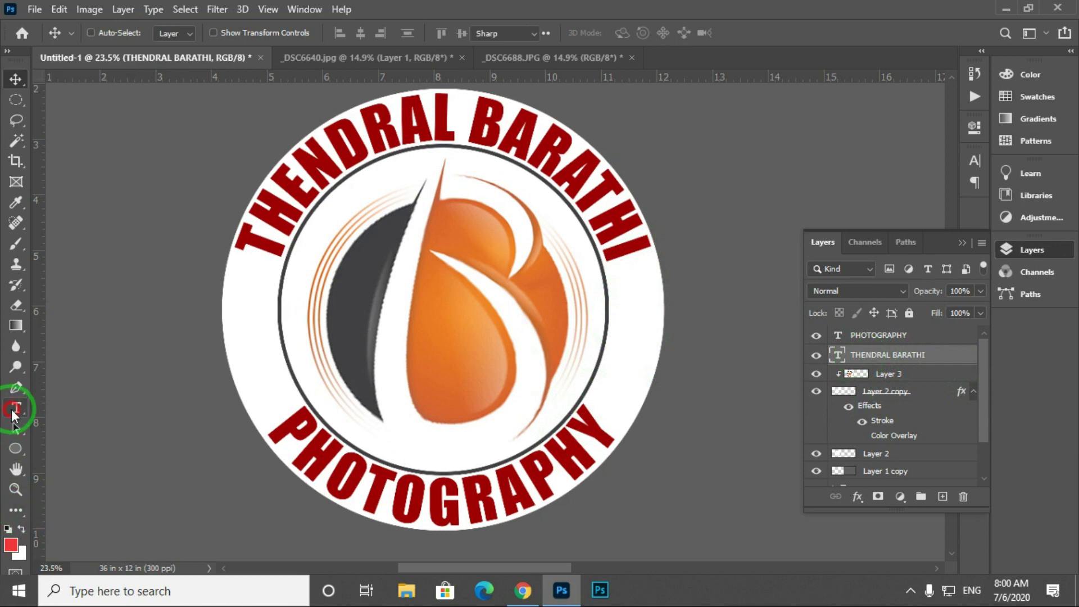
double_click(838, 355)
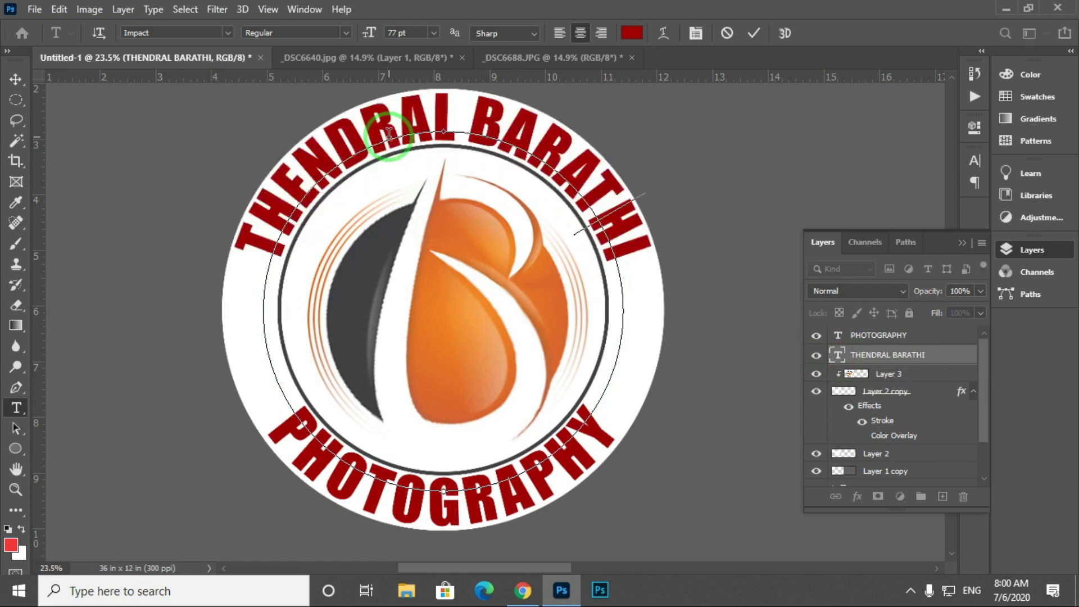
text(jkfshjkxdhfkxdhfu)
key(ctrl+Return)
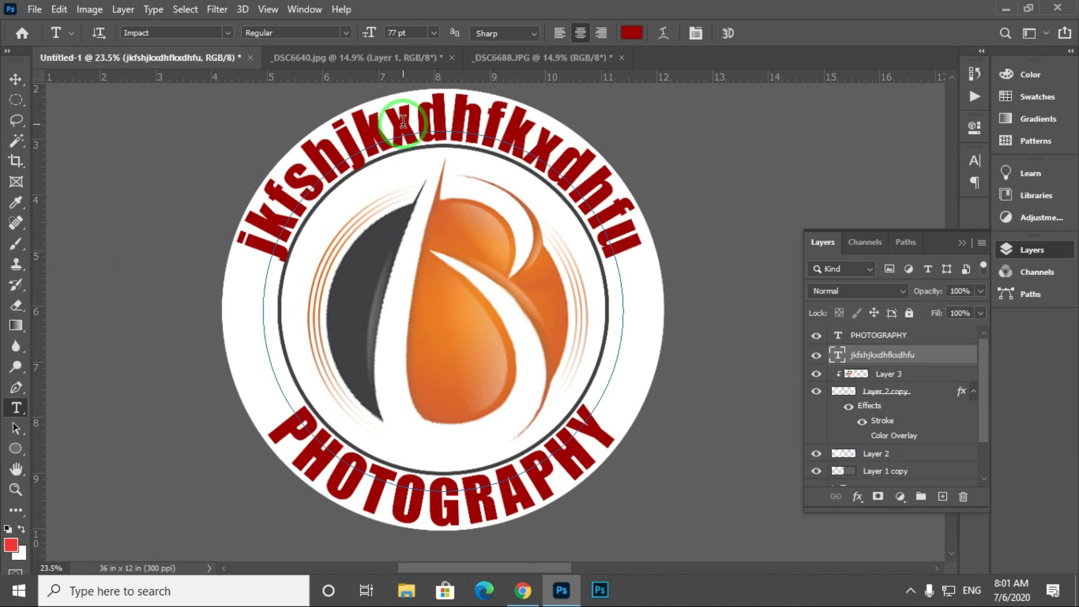
click(295, 55)
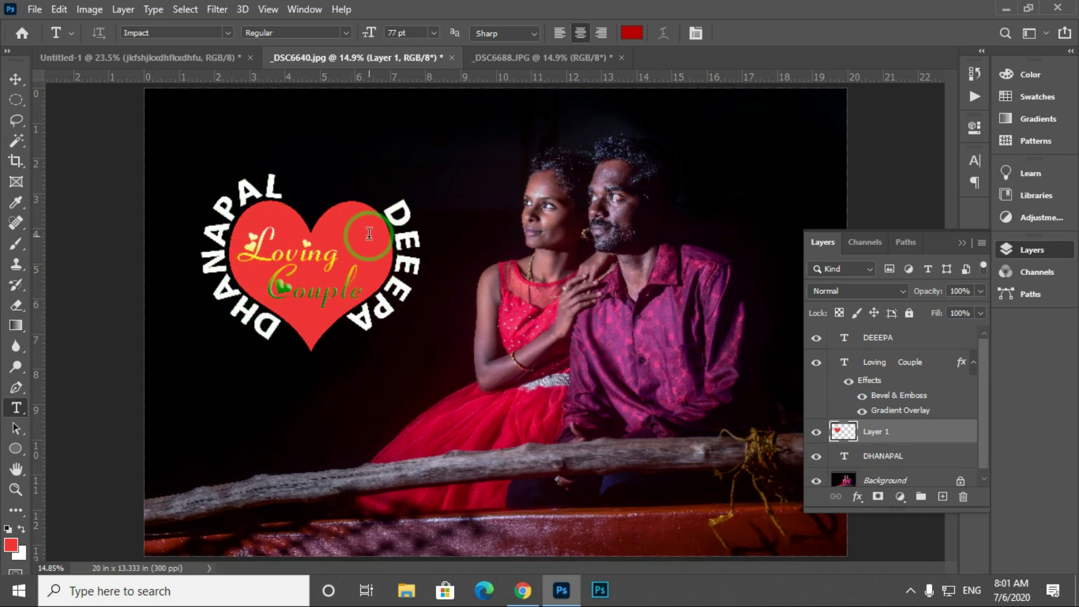
Step: Zoom into the heart on _DSC6640.jpg, then into the Tamil text on _DSC6688.JPG
key(z)
drag(356, 240, 435, 331)
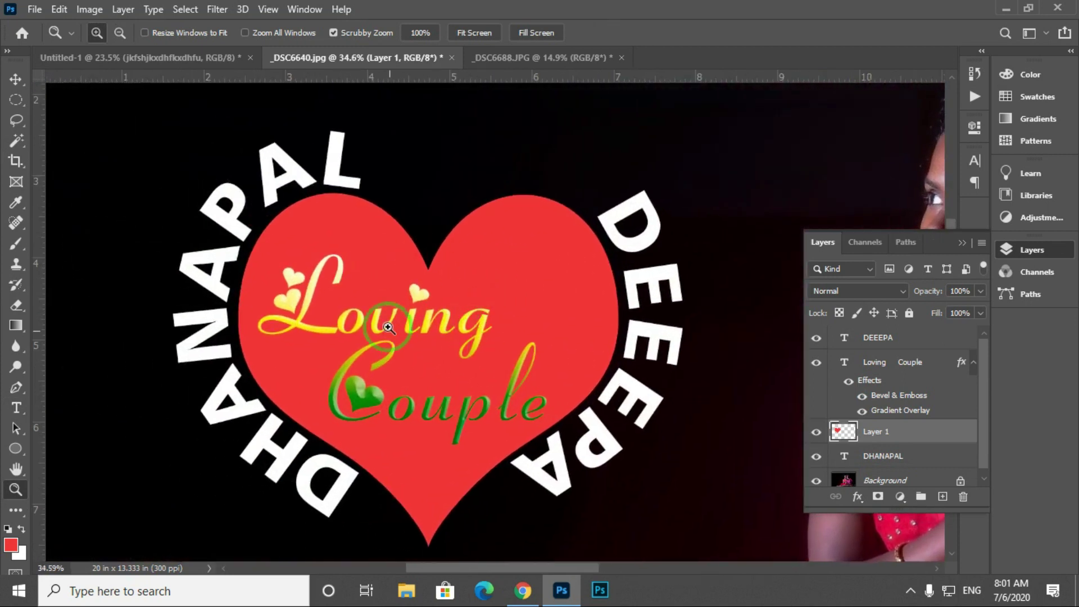
click(495, 59)
mouse_move(433, 193)
mouse_down()
mouse_move(535, 304)
mouse_move(409, 241)
mouse_move(402, 253)
mouse_up()
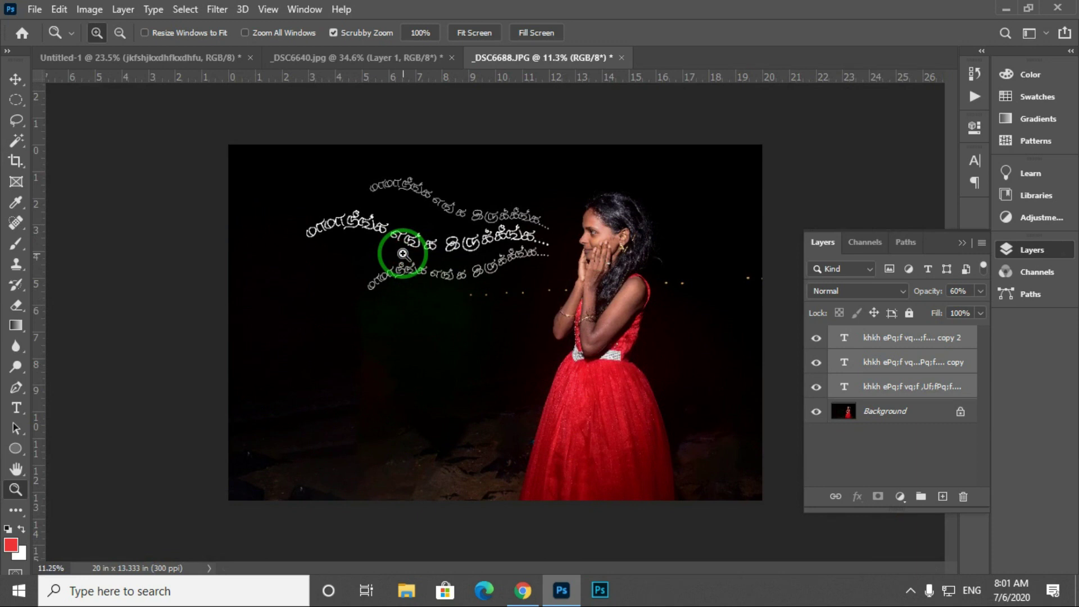
Step: Draw a wavy Pen path across the photo from the dark left background toward the girl
drag(417, 269, 433, 267)
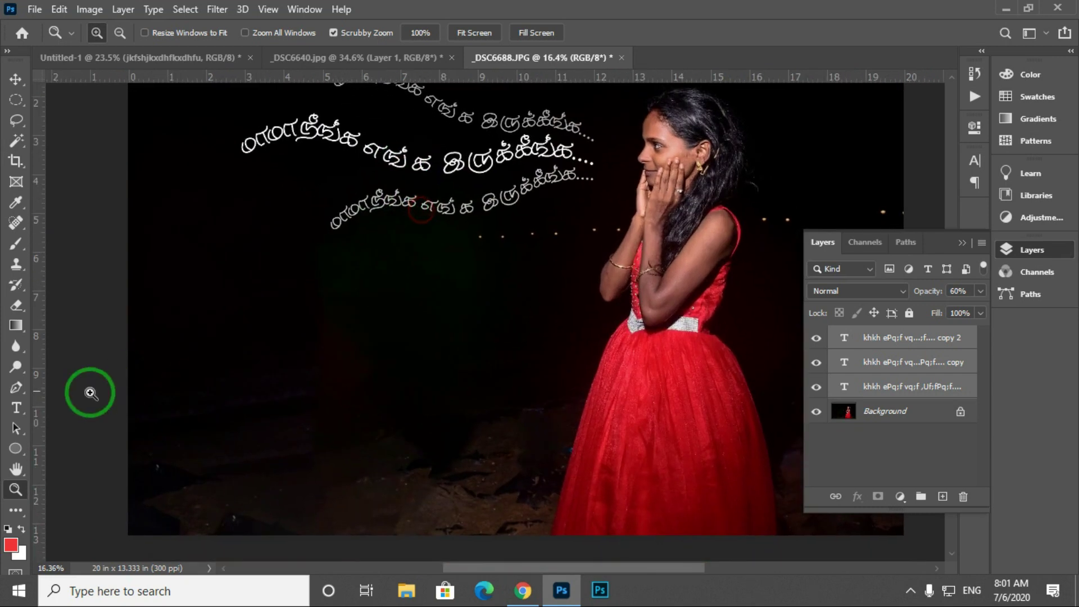
click(16, 388)
click(178, 336)
drag(286, 293, 336, 300)
drag(443, 314, 497, 295)
mouse_move(565, 291)
mouse_down()
mouse_move(591, 305)
mouse_move(615, 300)
mouse_up()
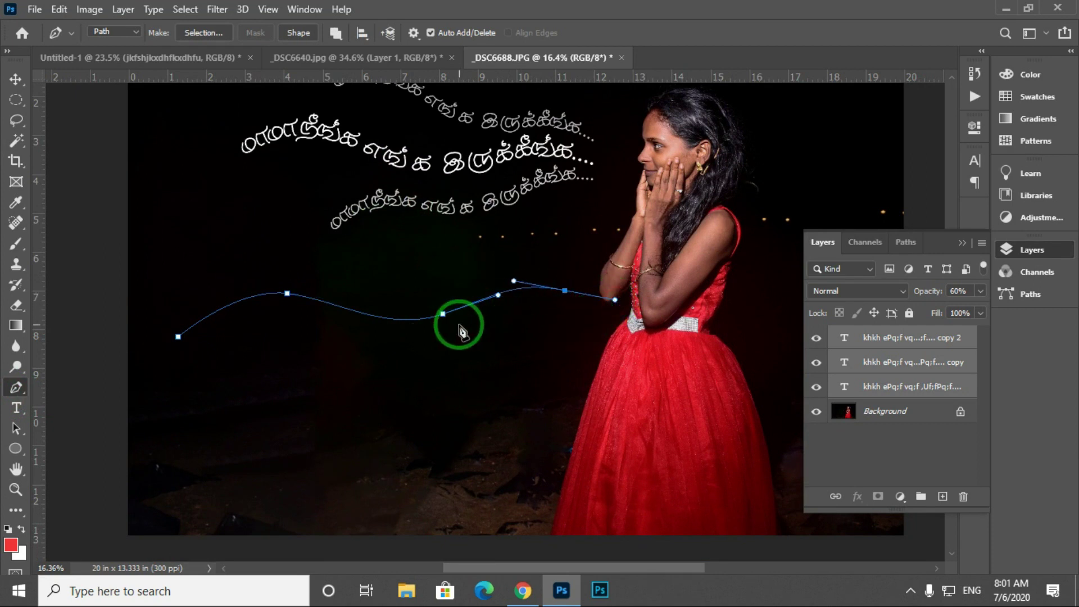
key(z)
click(232, 354)
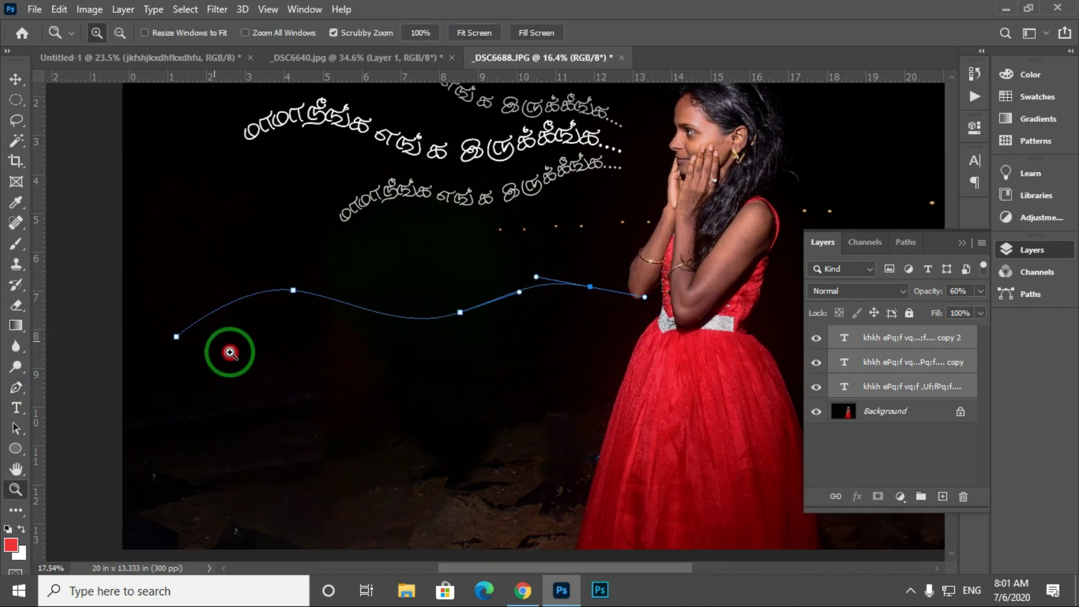
Step: Type a white Tamil line along the wavy path in NC Mullai 58 pt and commit
click(16, 407)
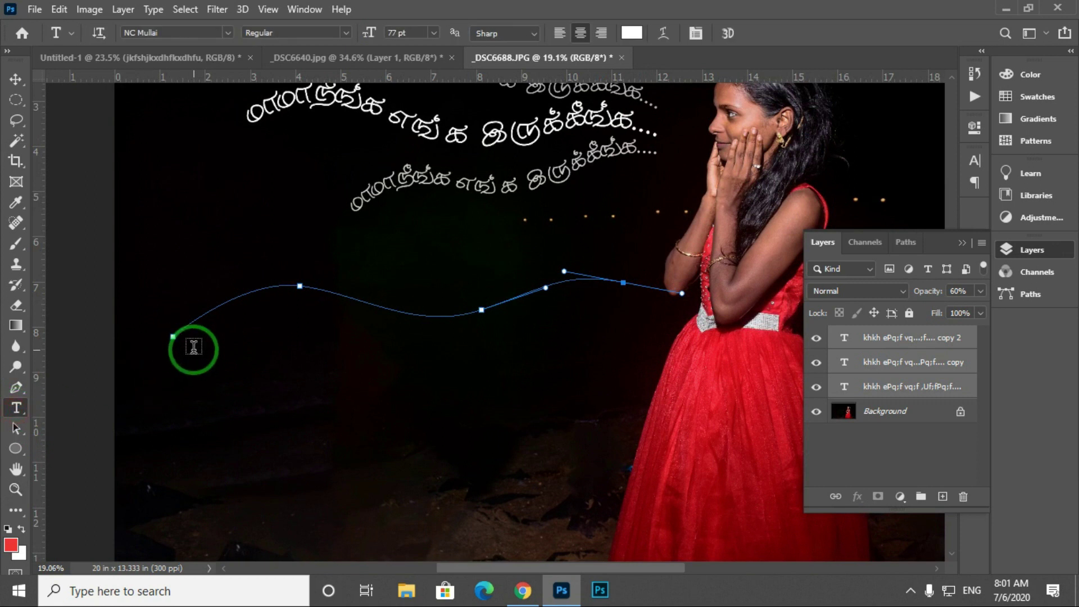
click(193, 328)
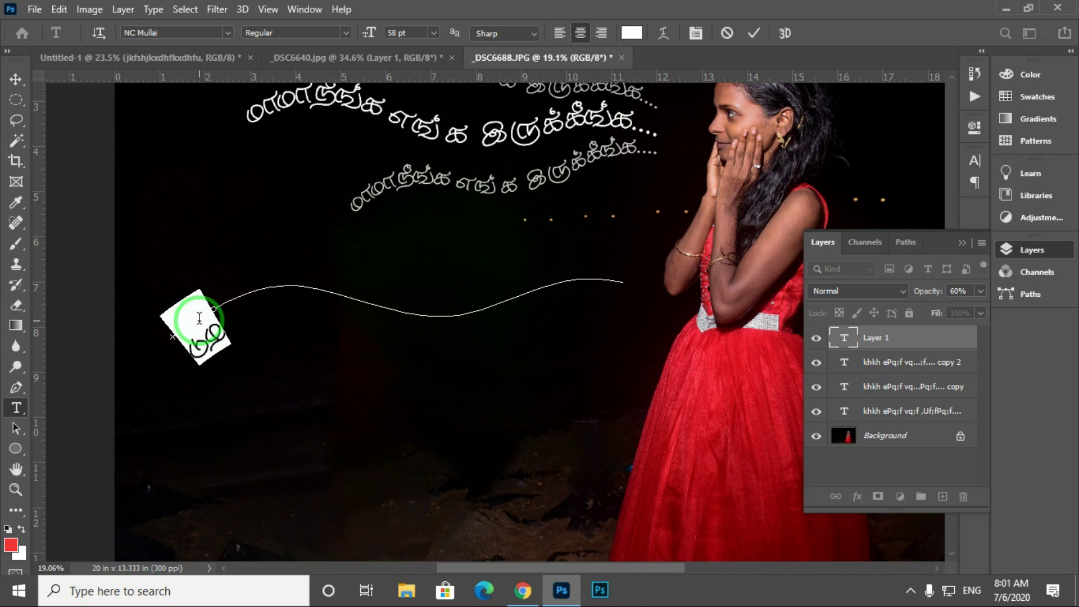
key(ctrl)
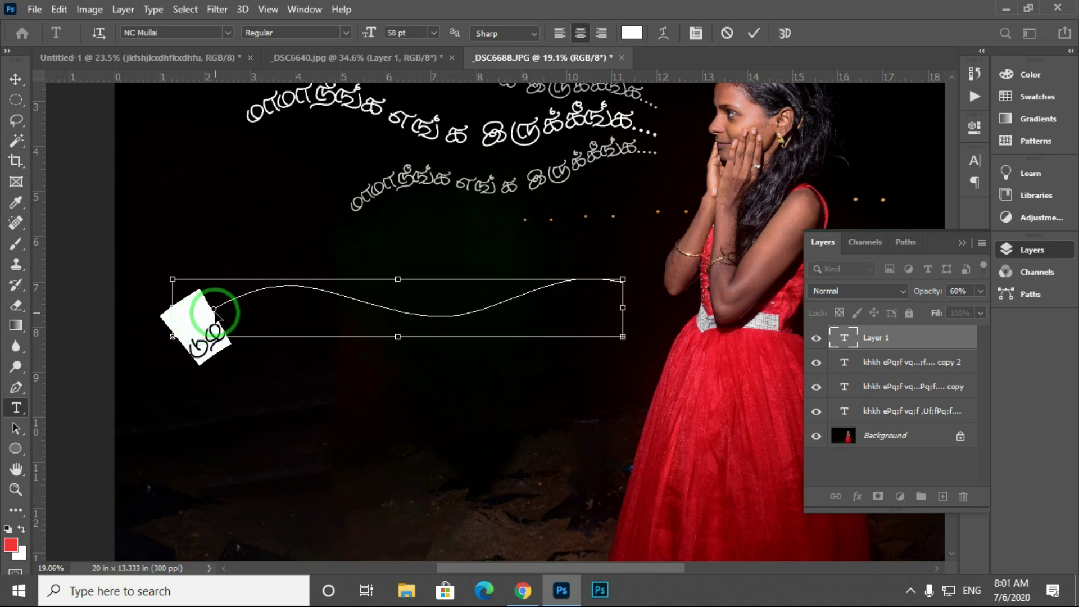
key(ctrl+v)
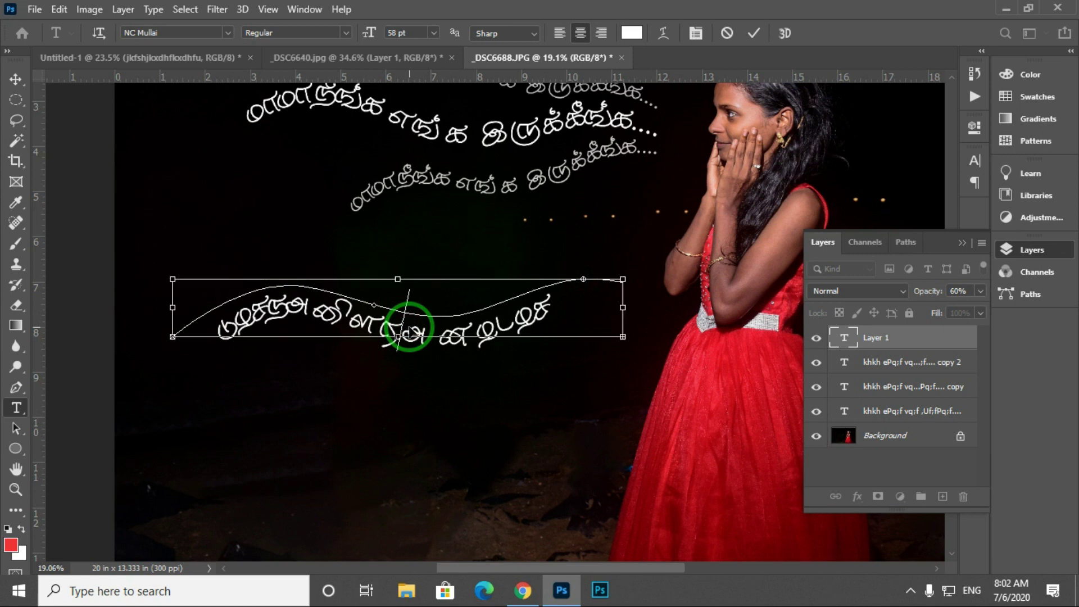
key(ctrl+a)
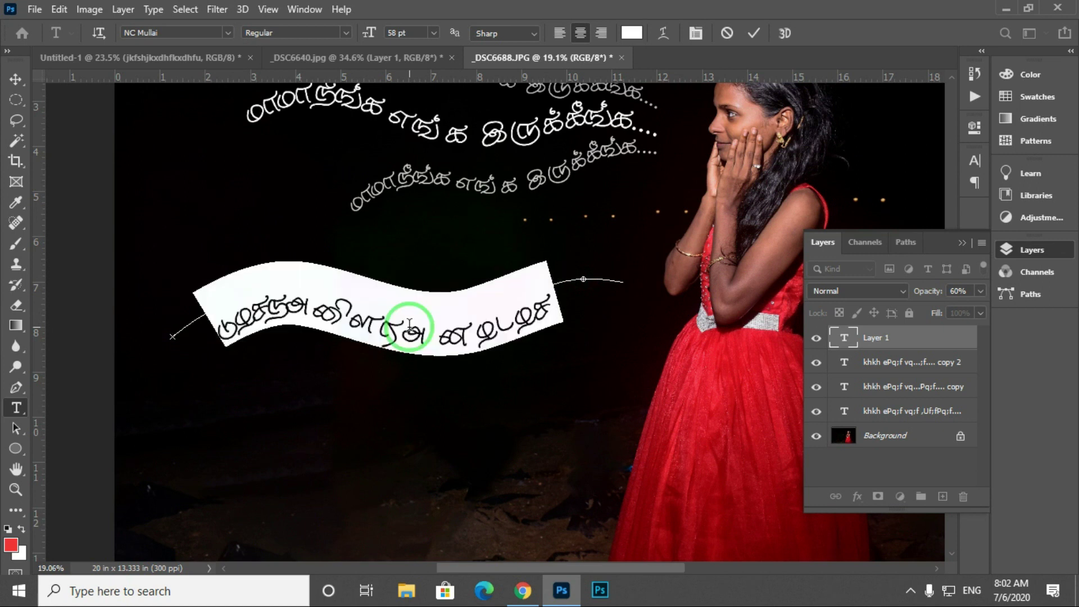
text(k)
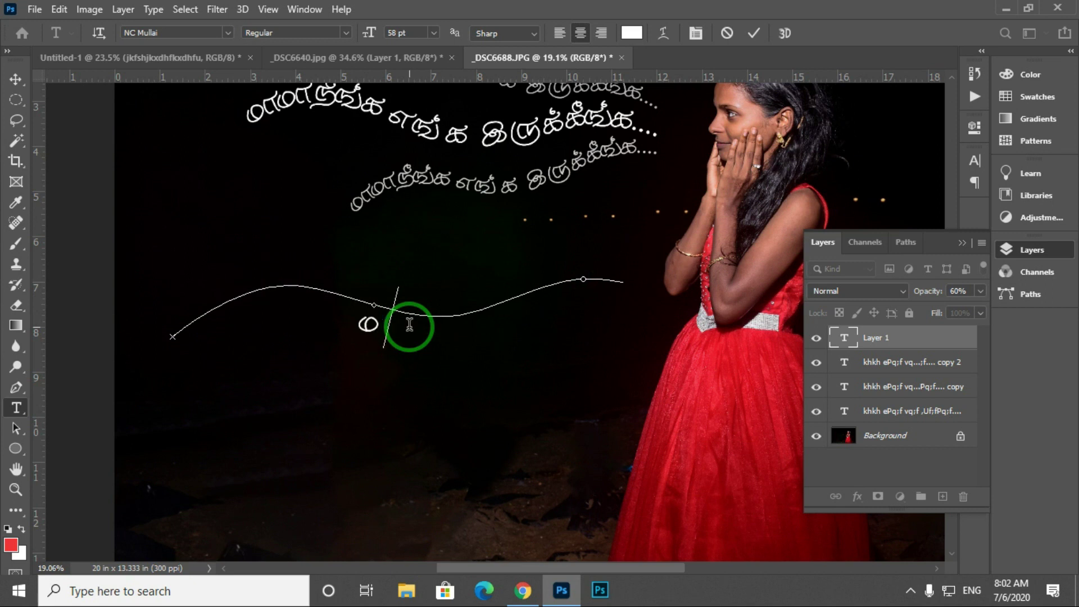
text(hkh)
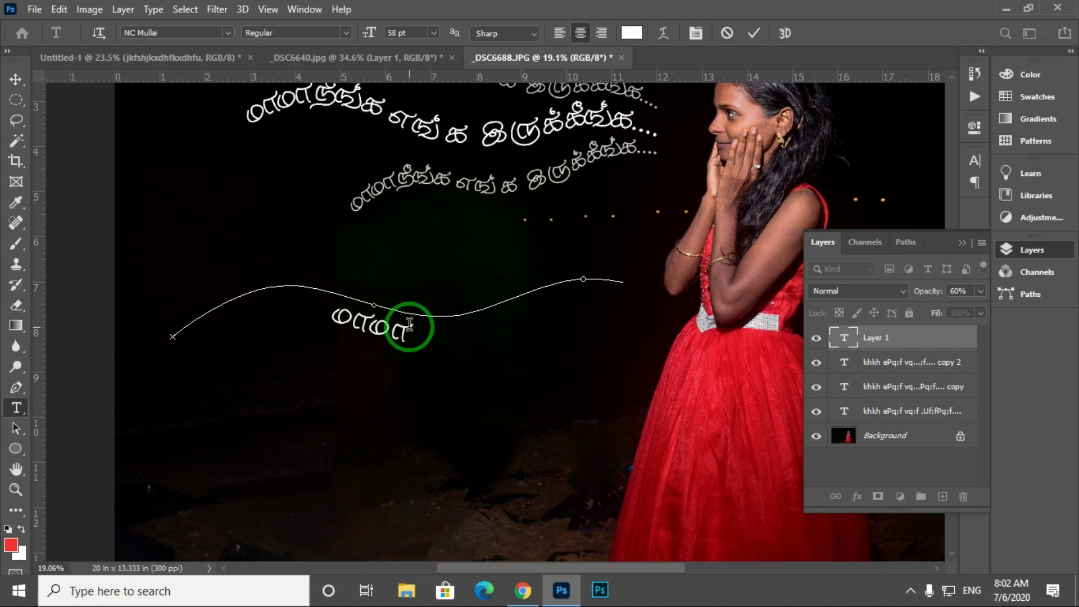
text(e)
key(BackSpace)
text(cd)
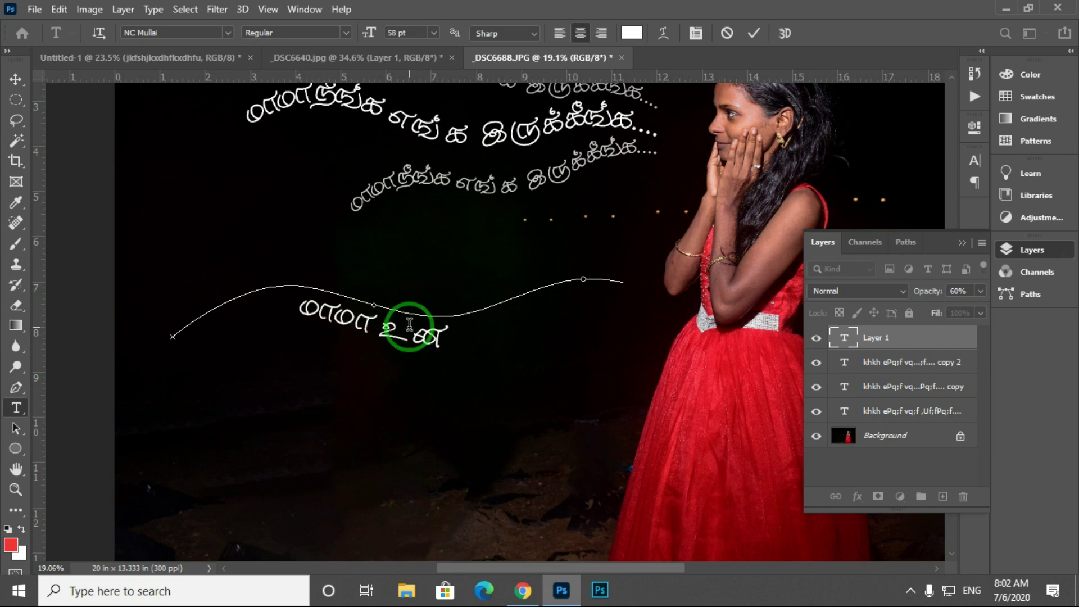
text(;)
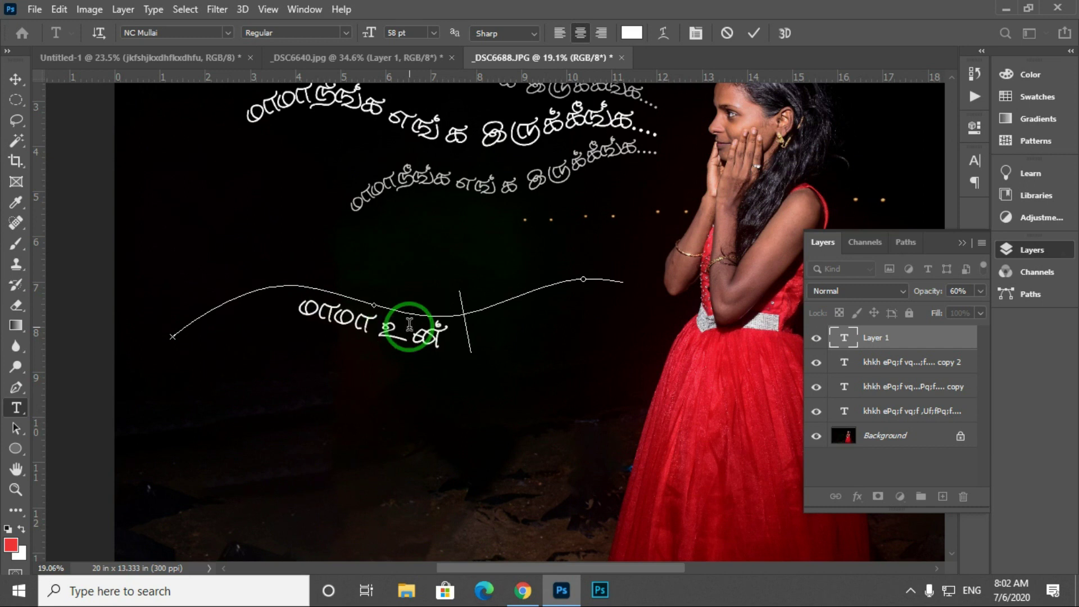
text(d)
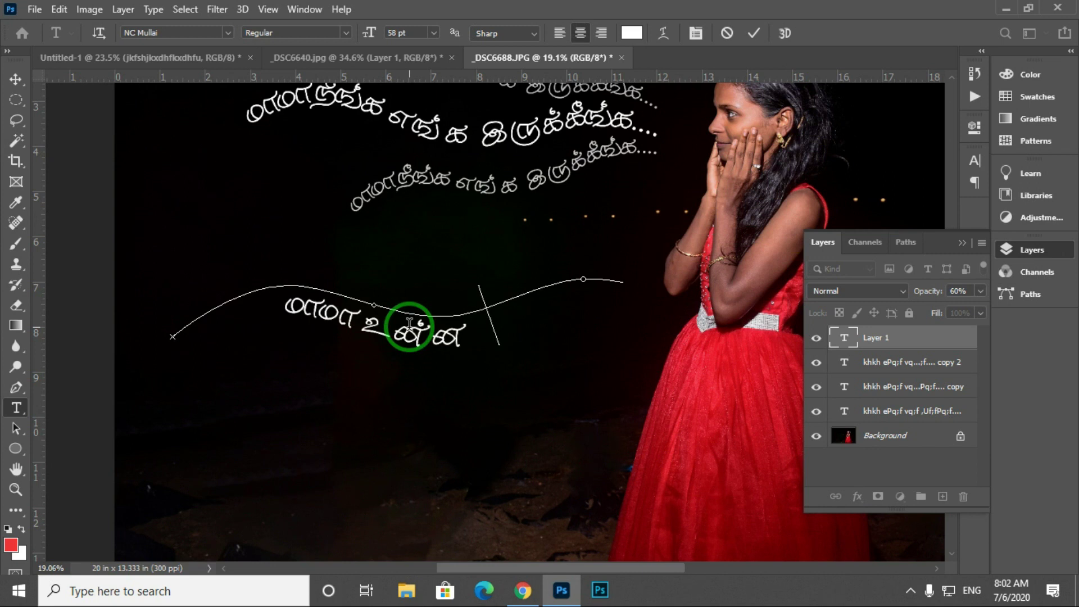
text( ghkf)
key(BackSpace)
key(BackSpace)
key(BackSpace)
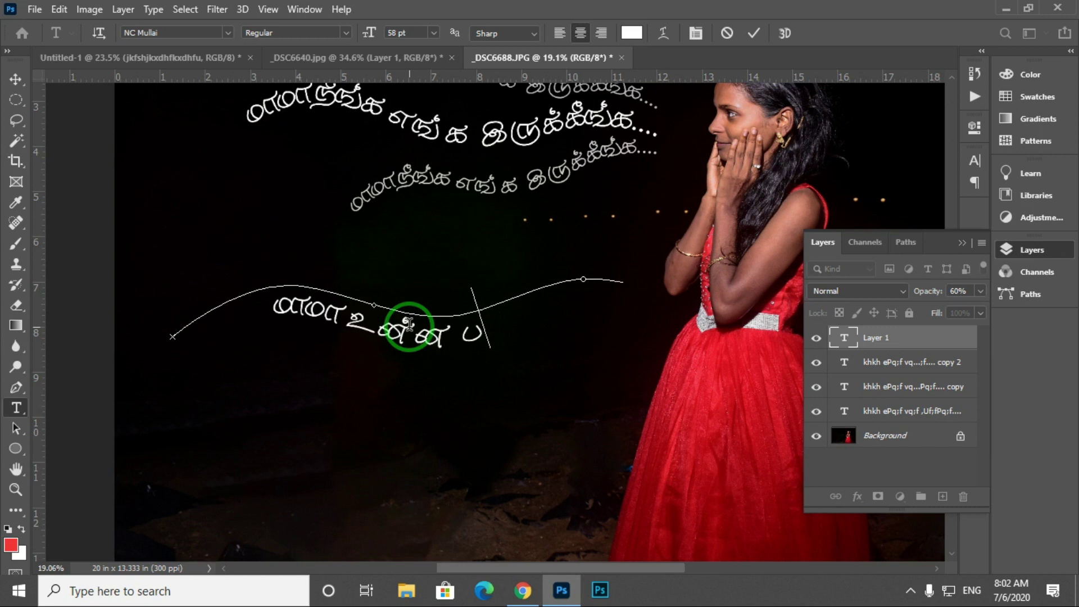
text(hf;f)
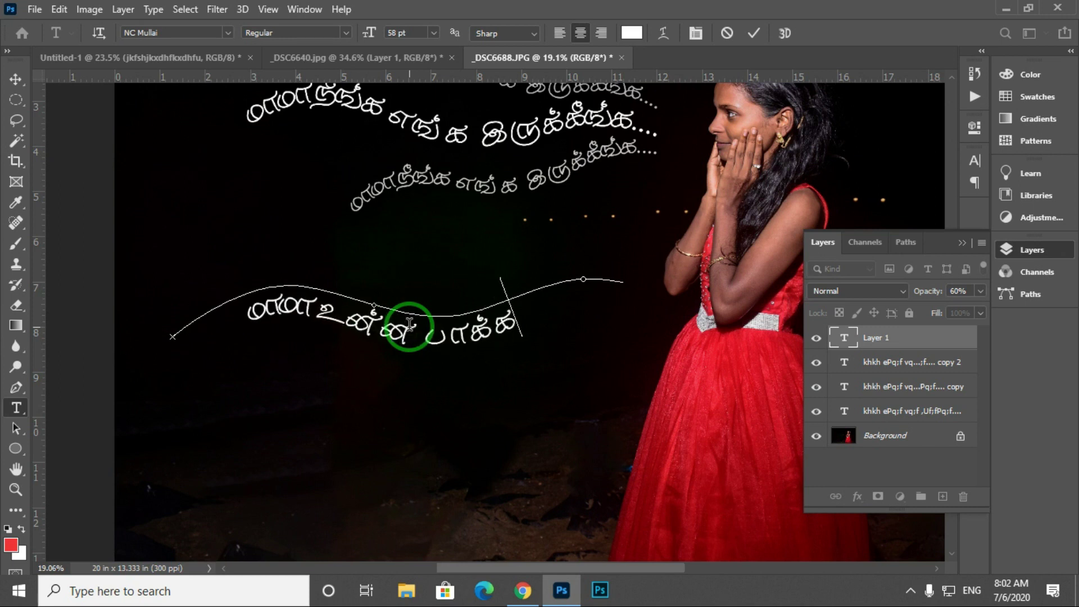
text(Dk;)
key(ctrl+Return)
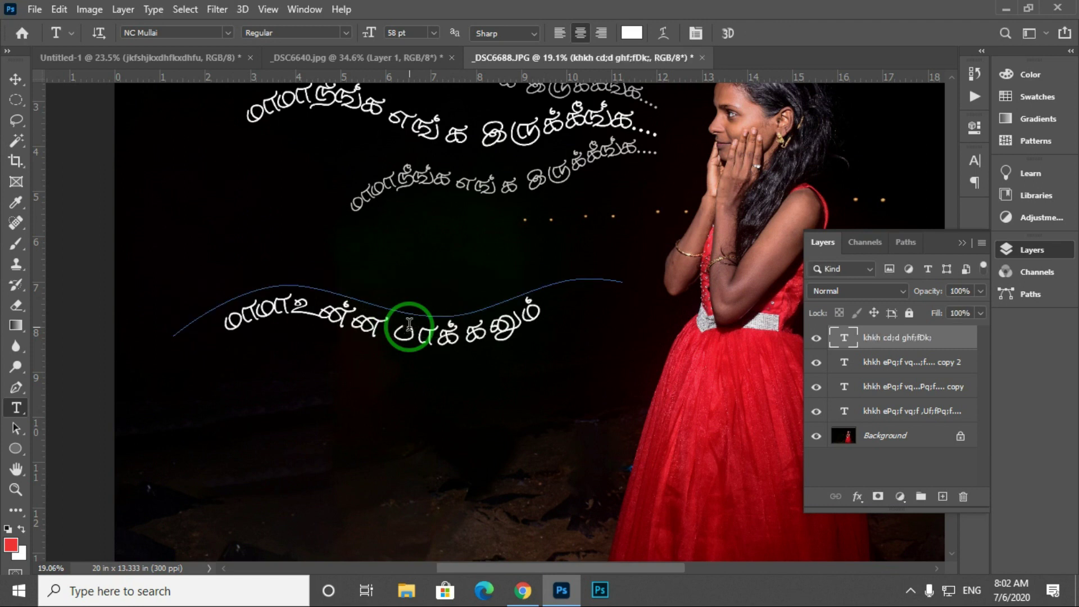
key(z)
drag(344, 316, 412, 336)
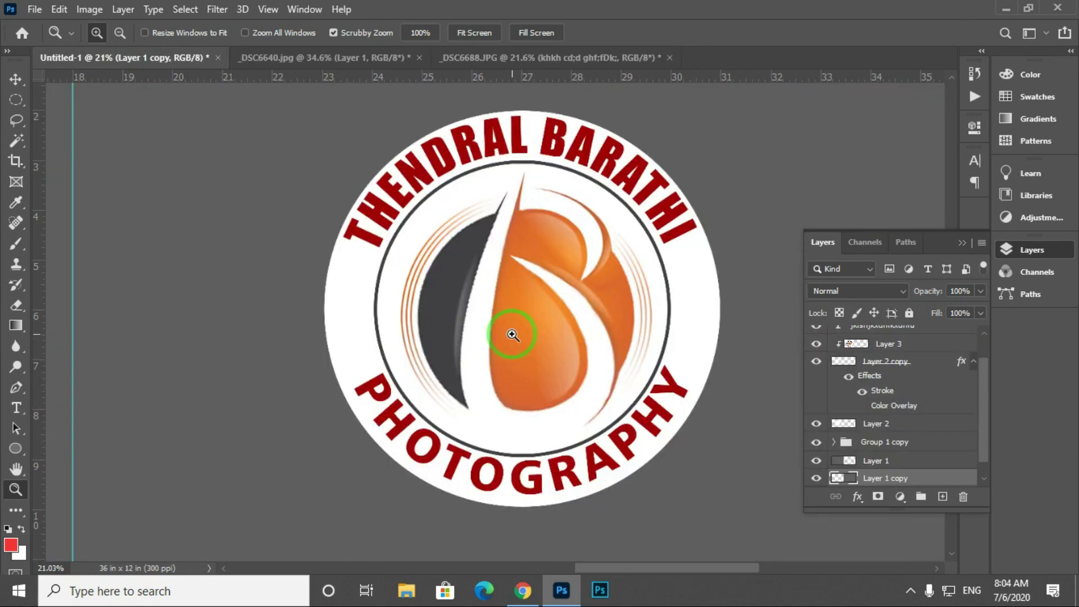
Step: Choose the Custom Shape Tool with the heart shape, then switch to _DSC6640.jpg
key(u)
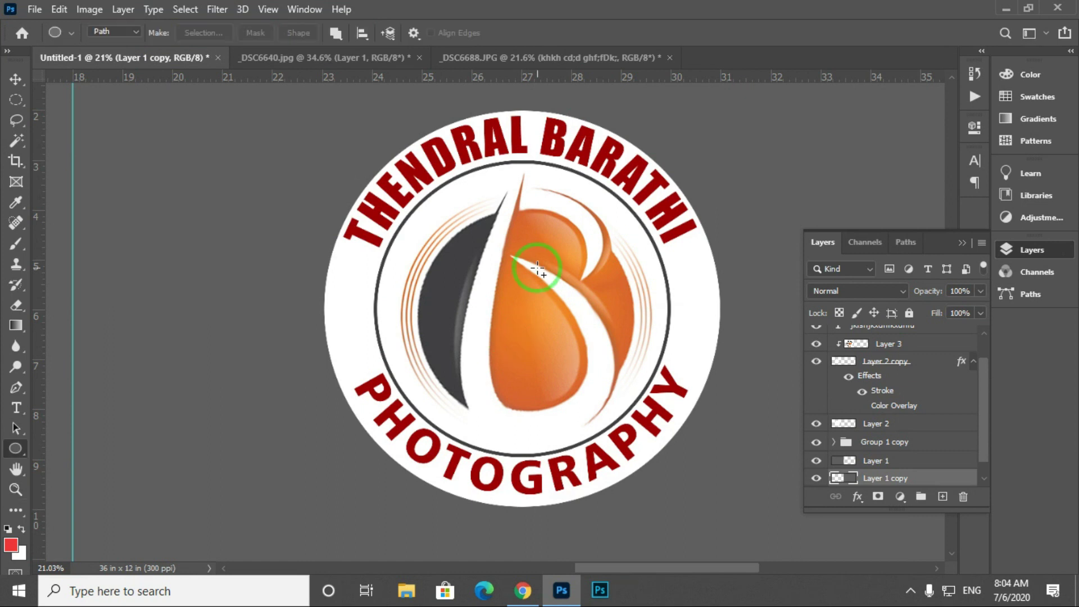
right_click(15, 448)
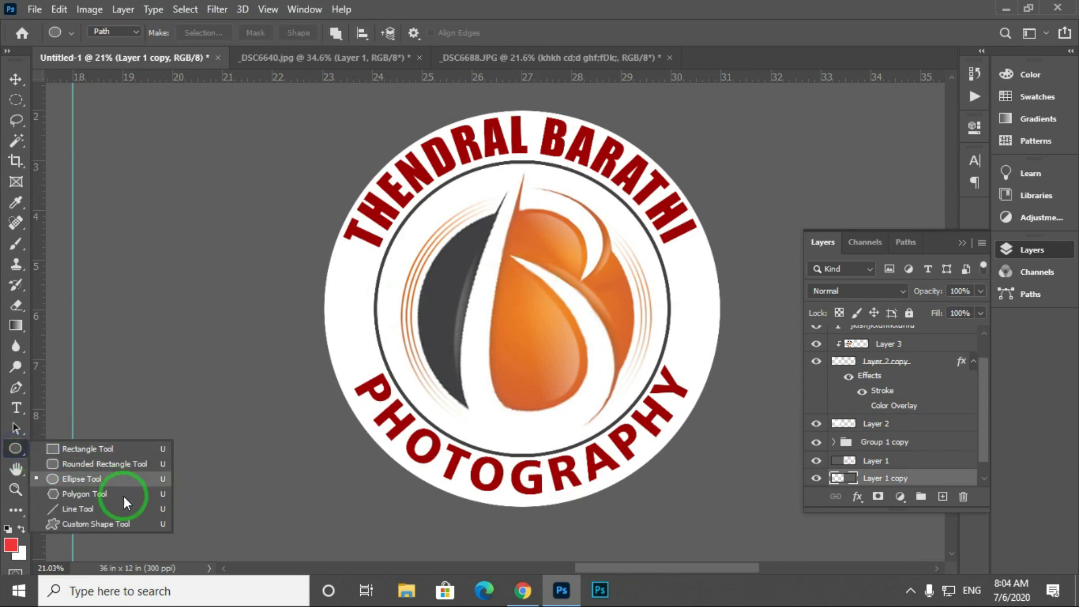
click(141, 524)
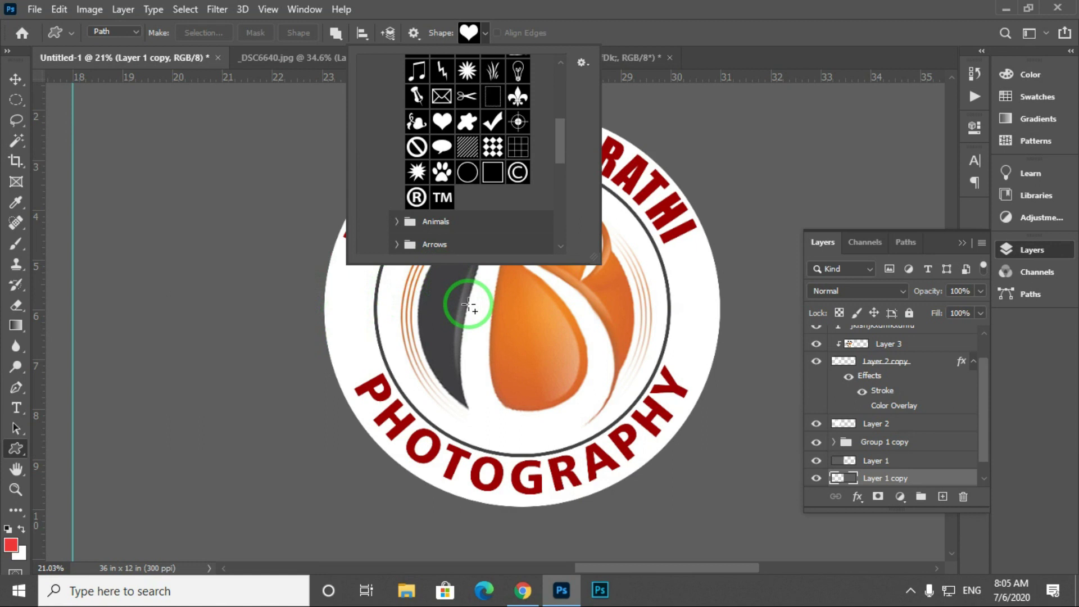
click(468, 304)
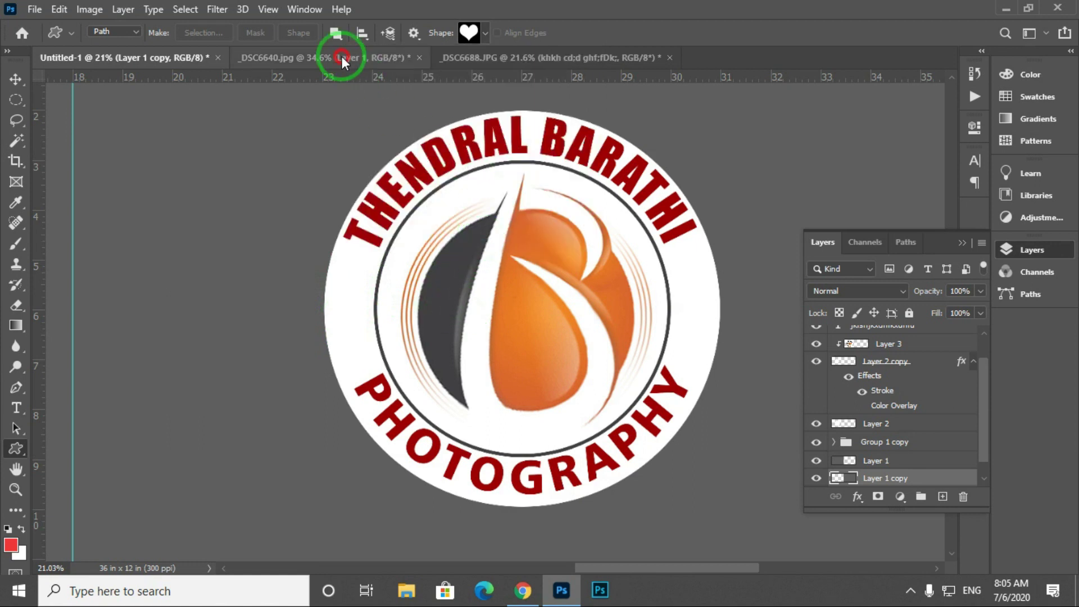
click(343, 58)
Step: Switch back to the _DSC6688.JPG photo with its four lines of wavy Tamil text
key(ctrl+Tab)
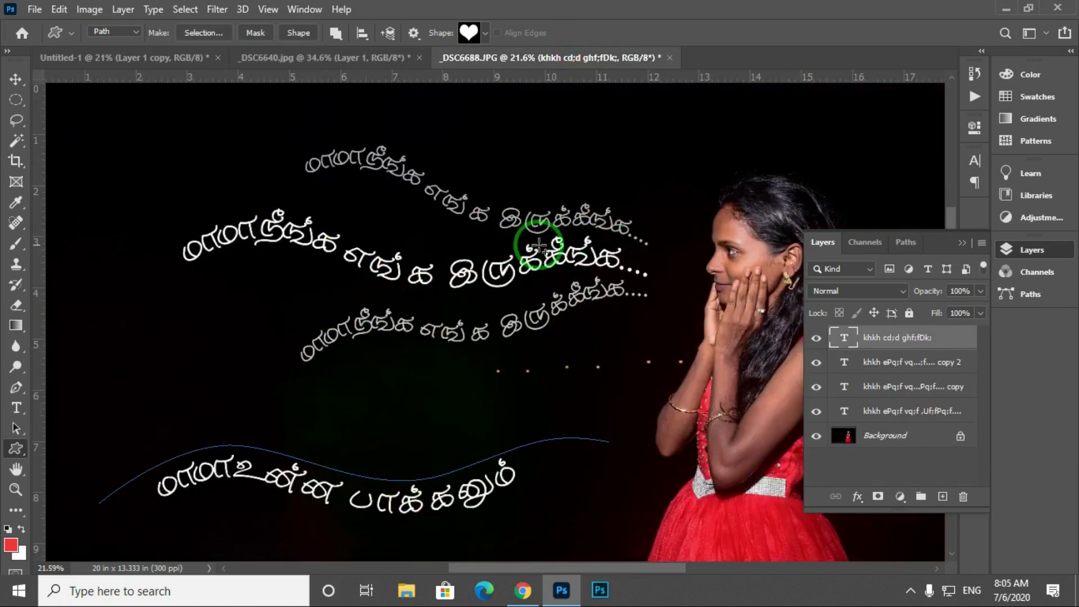